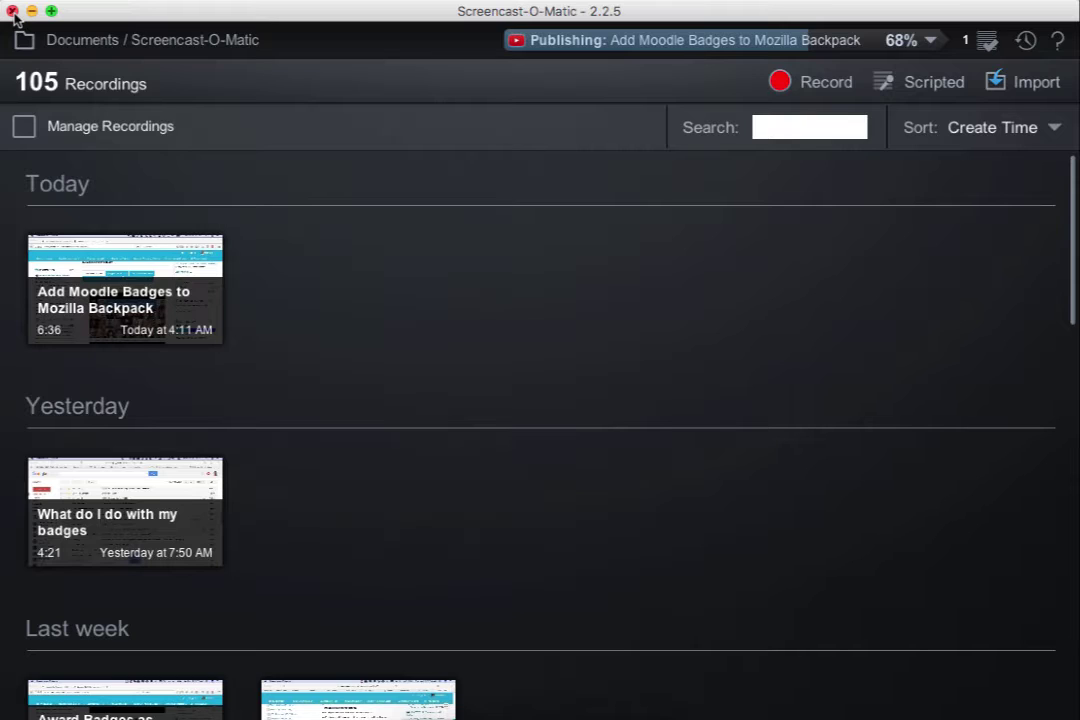
Step: Import the webcam clip 488204198423773.mp4 from Downloads after searching the file browser for MP4
{"action": "left_click", "coordinate": [12, 10]}
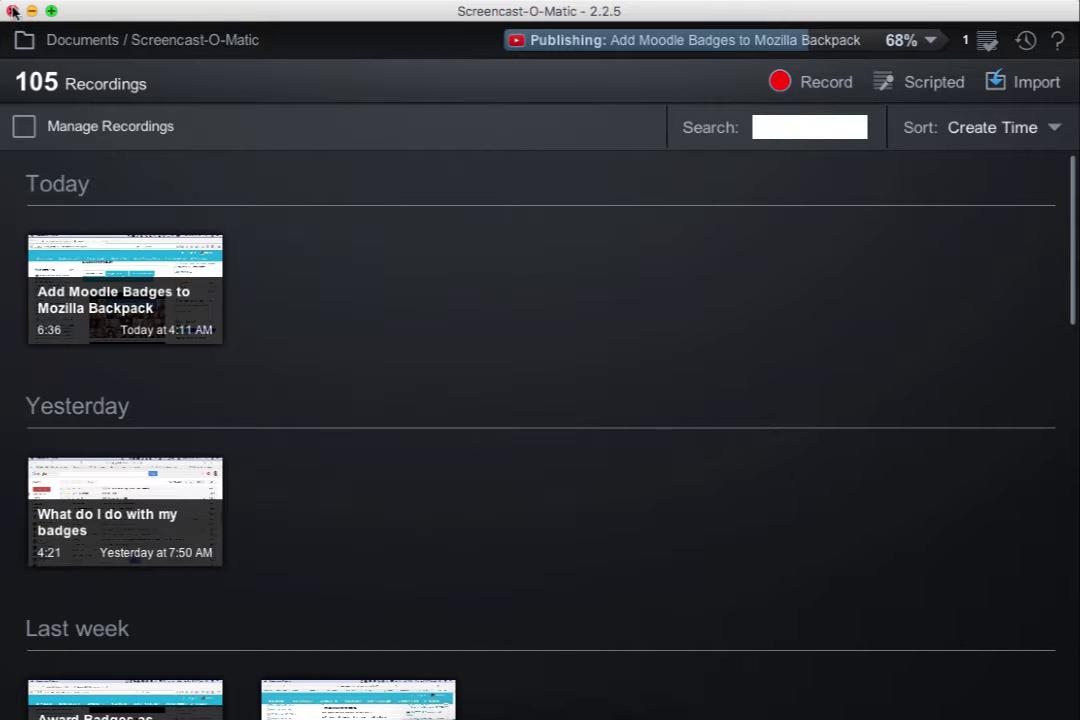
{"action": "left_click", "coordinate": [1004, 87]}
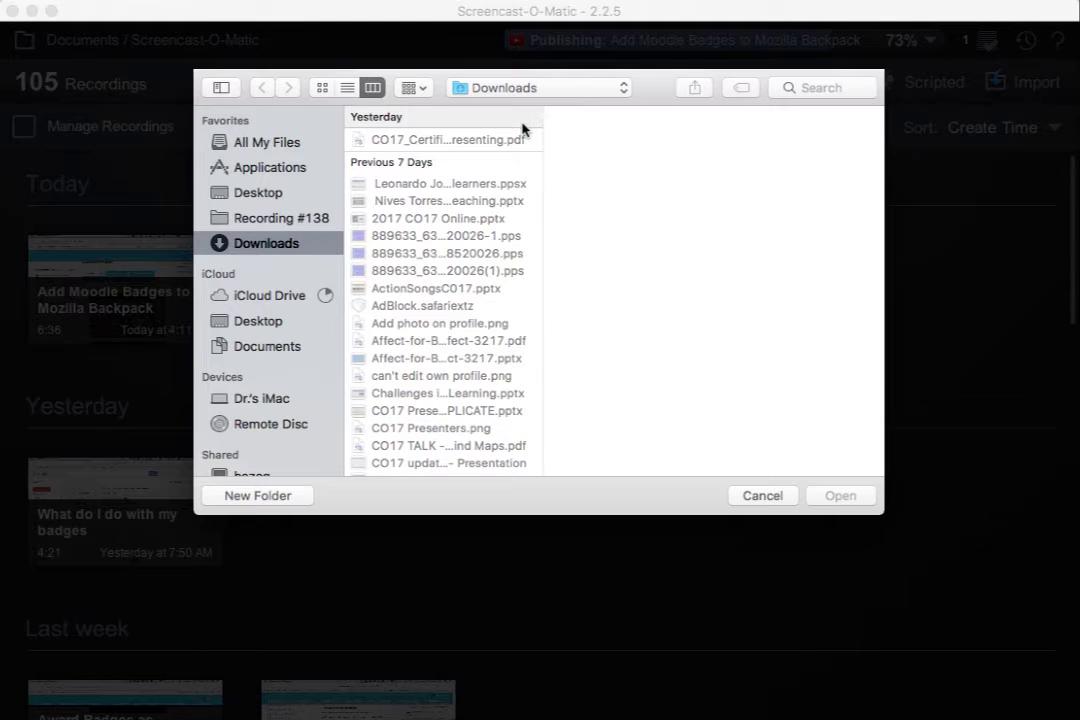
{"action": "left_click", "coordinate": [807, 89]}
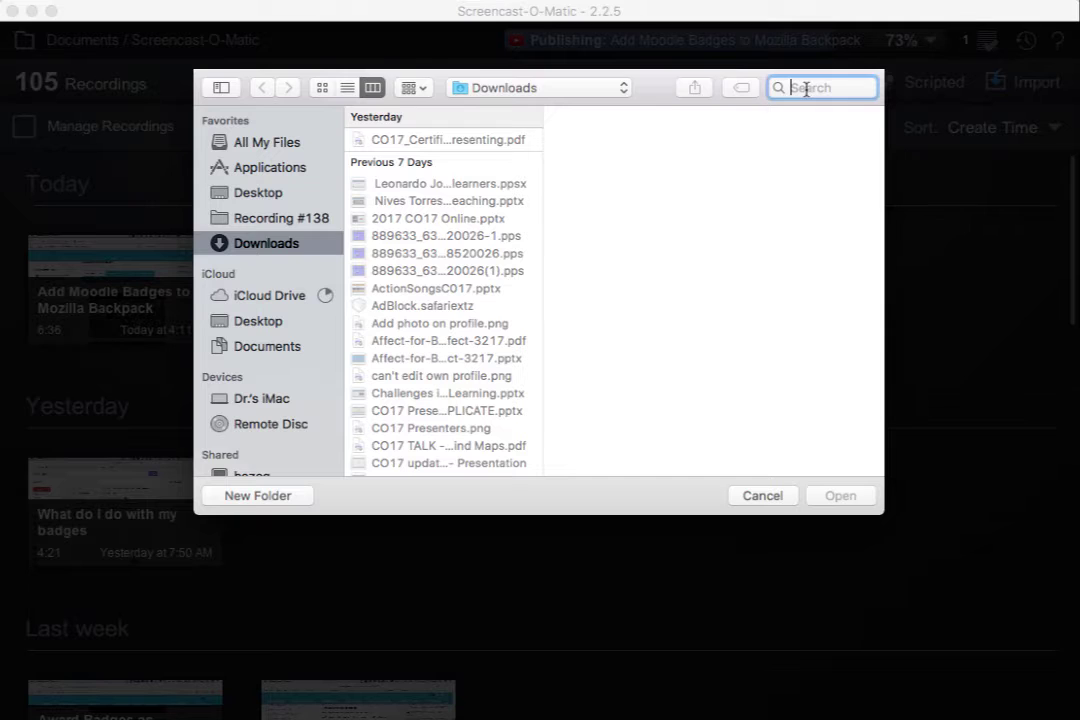
{"action": "type", "text": "Mp"}
{"action": "key", "text": "BackSpace"}
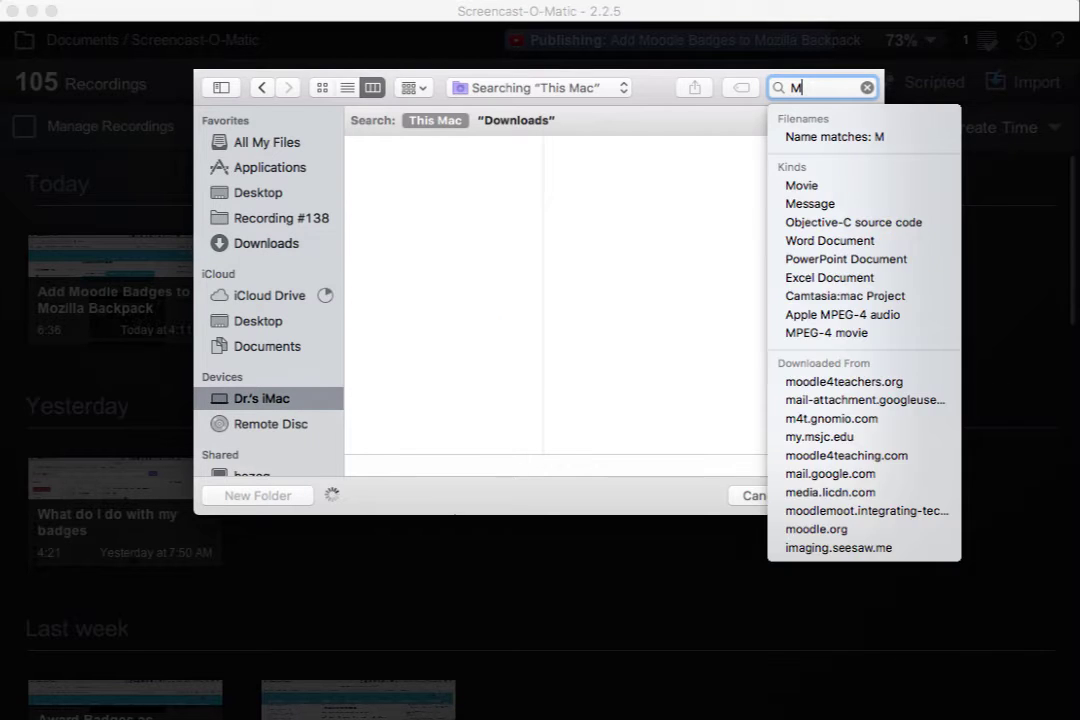
{"action": "type", "text": "P4"}
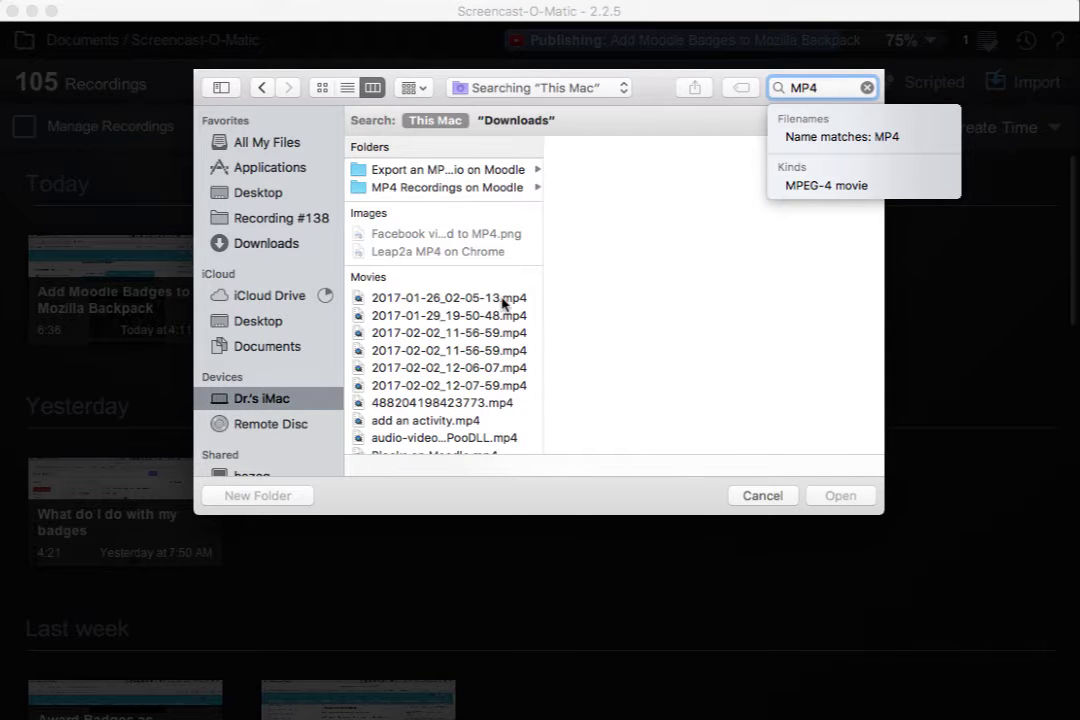
{"action": "left_click", "coordinate": [503, 300]}
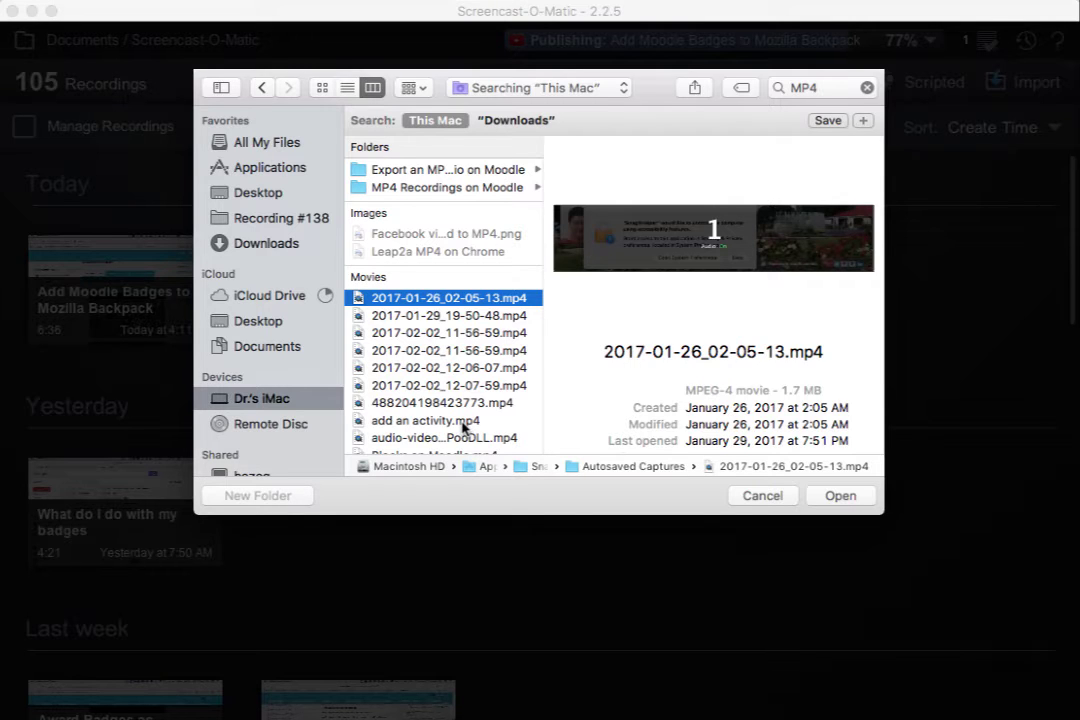
{"action": "left_click", "coordinate": [463, 421]}
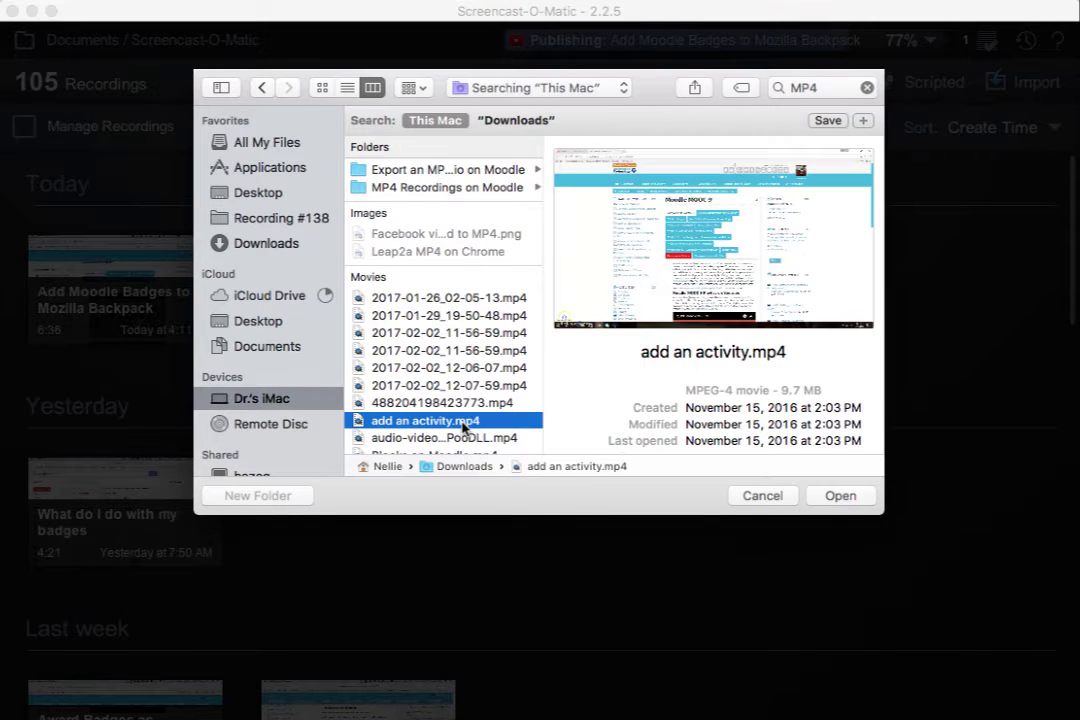
{"action": "key", "text": "Up"}
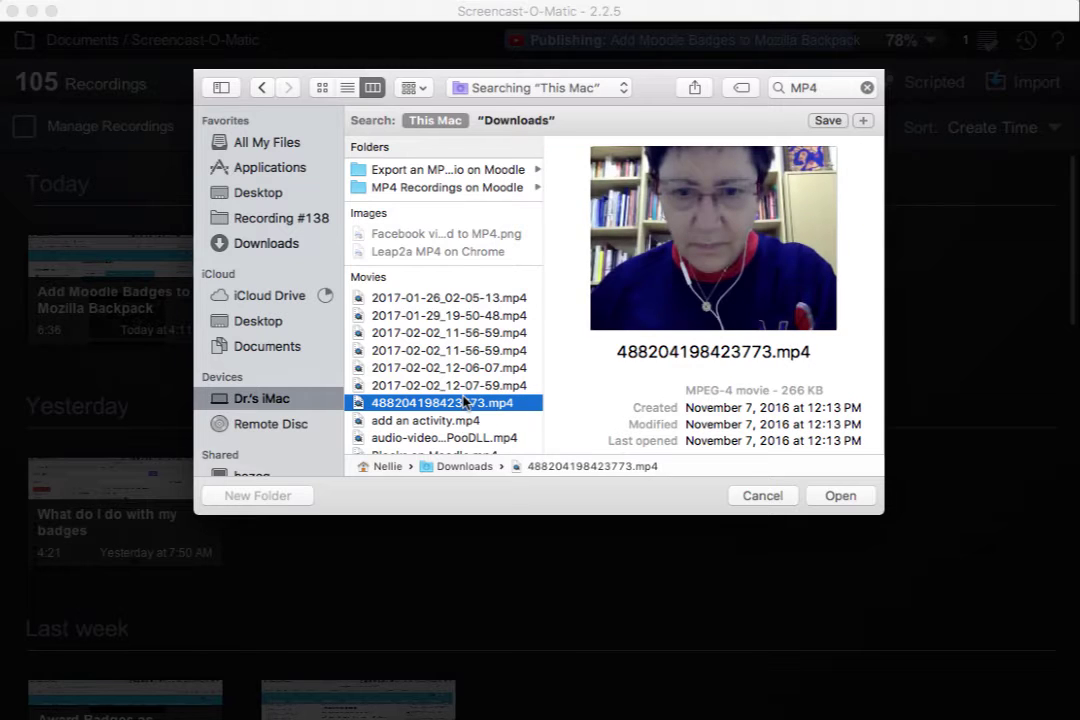
{"action": "left_click", "coordinate": [836, 497]}
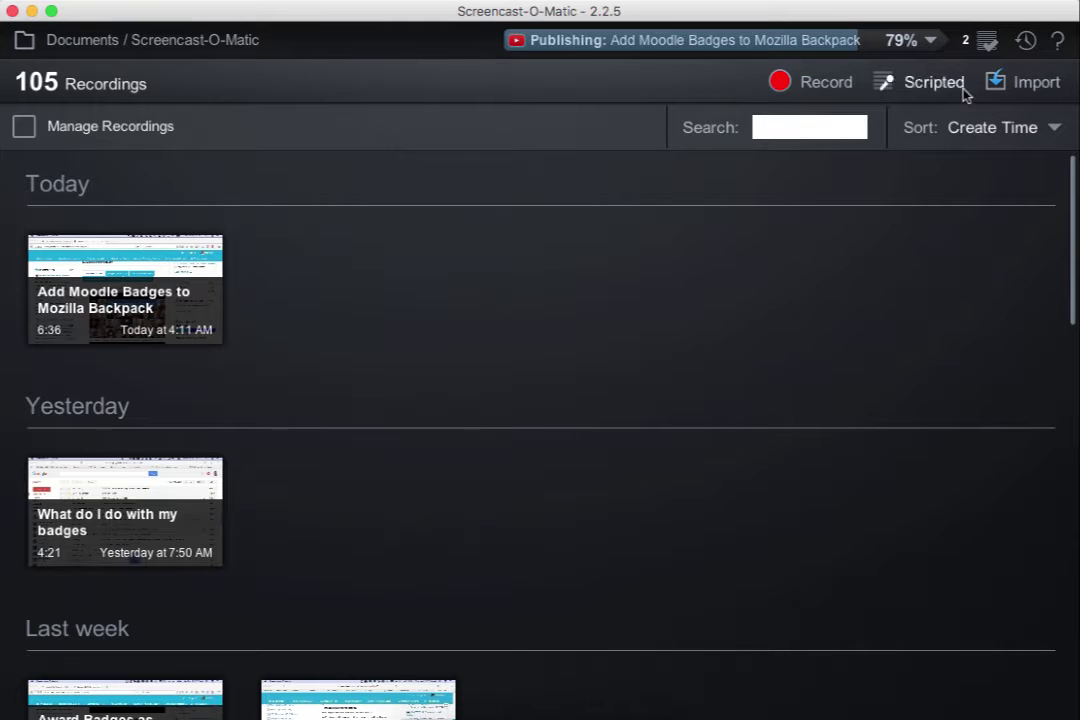
Step: Import 488204198423773.mp4 a second time via an MP4 search in the file browser
{"action": "left_click", "coordinate": [1024, 88]}
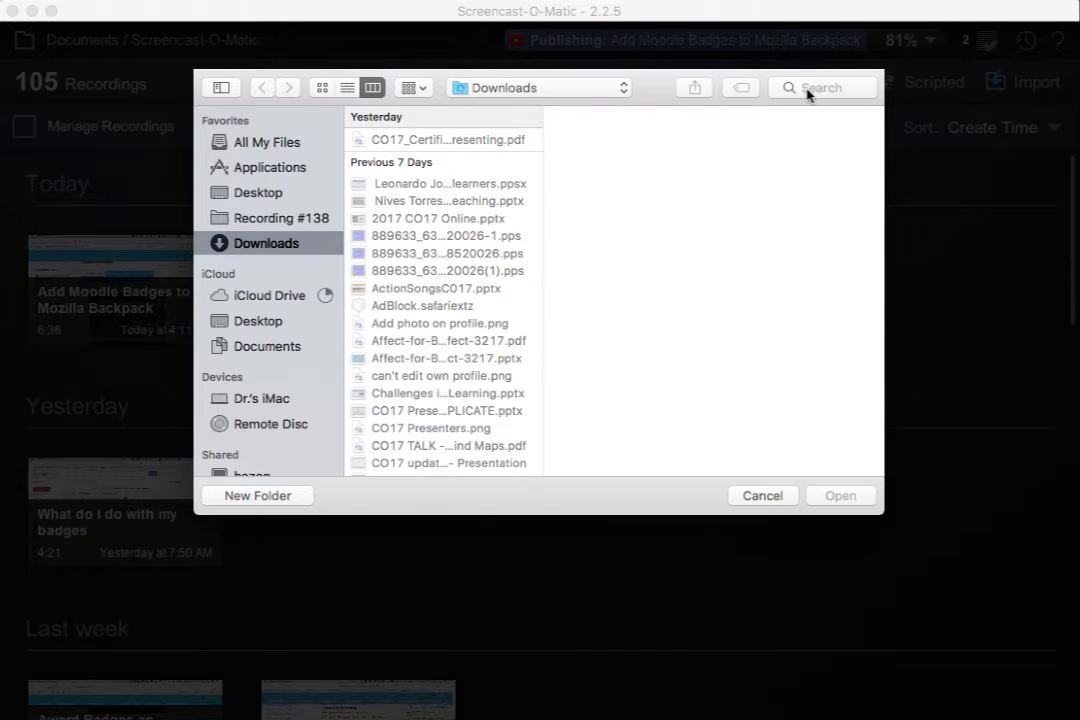
{"action": "left_click", "coordinate": [790, 88]}
{"action": "type", "text": "MP4"}
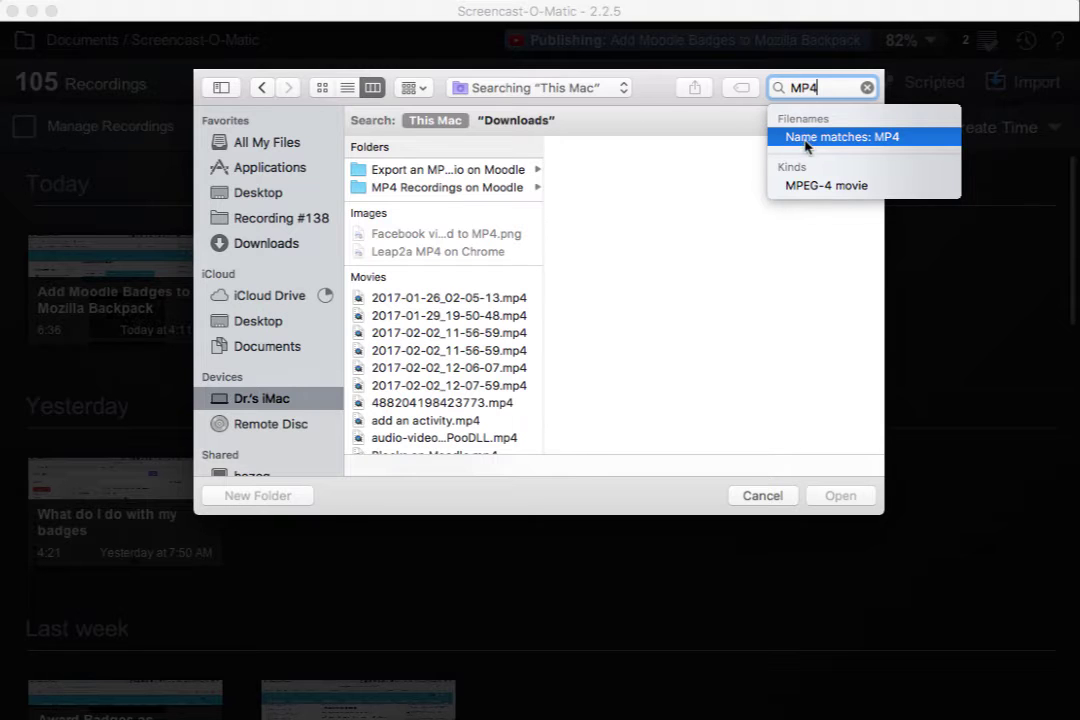
{"action": "scroll", "coordinate": [466, 417], "scroll_direction": "down", "scroll_amount": 2}
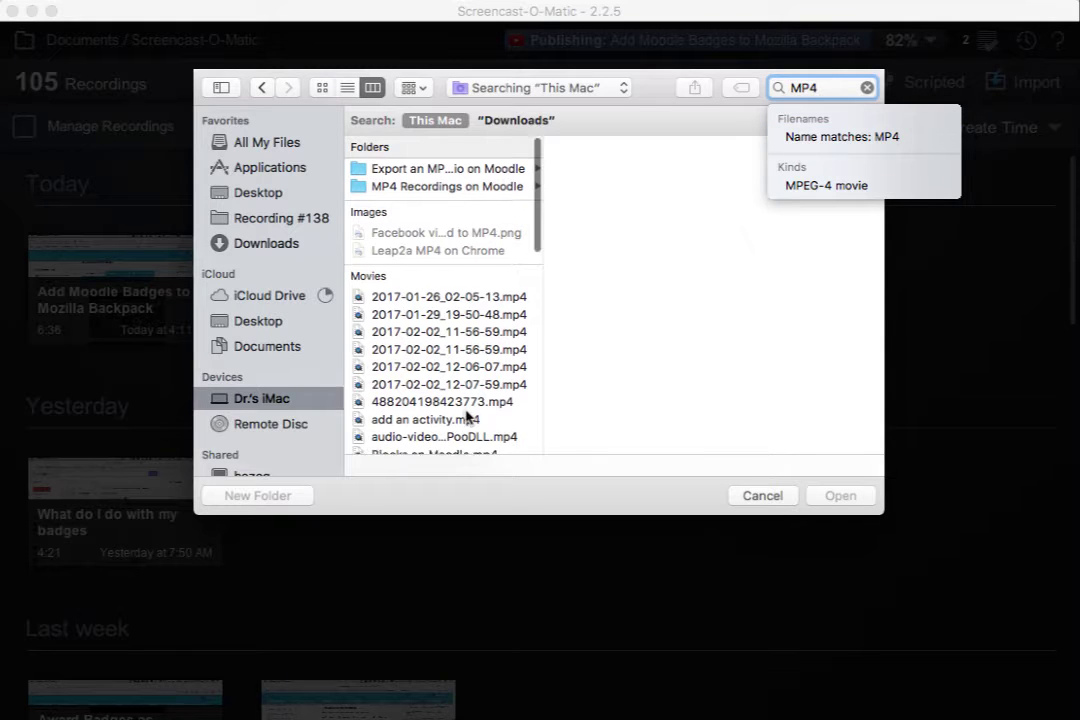
{"action": "left_click", "coordinate": [466, 414]}
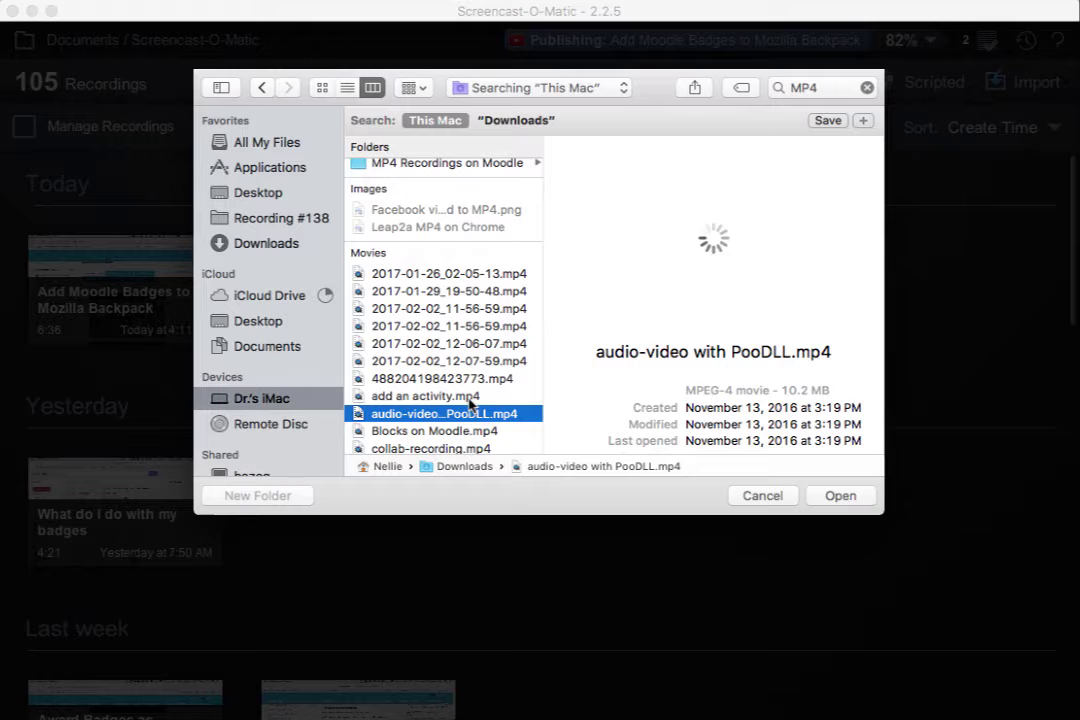
{"action": "left_click", "coordinate": [450, 398]}
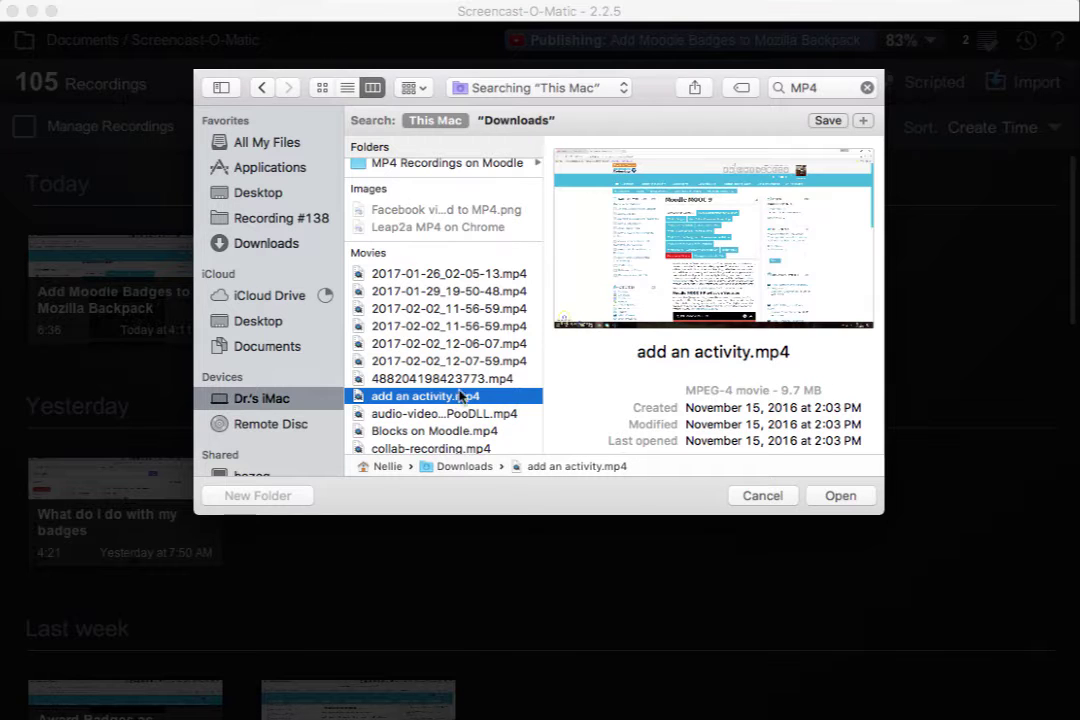
{"action": "left_click", "coordinate": [440, 379]}
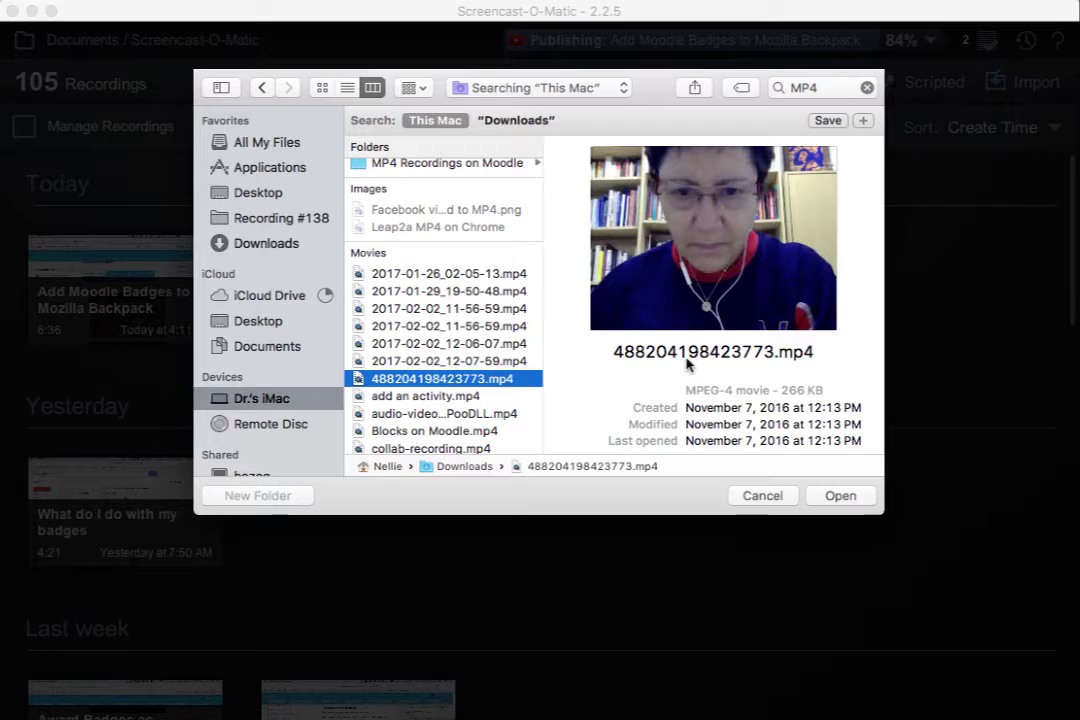
{"action": "left_click", "coordinate": [848, 496]}
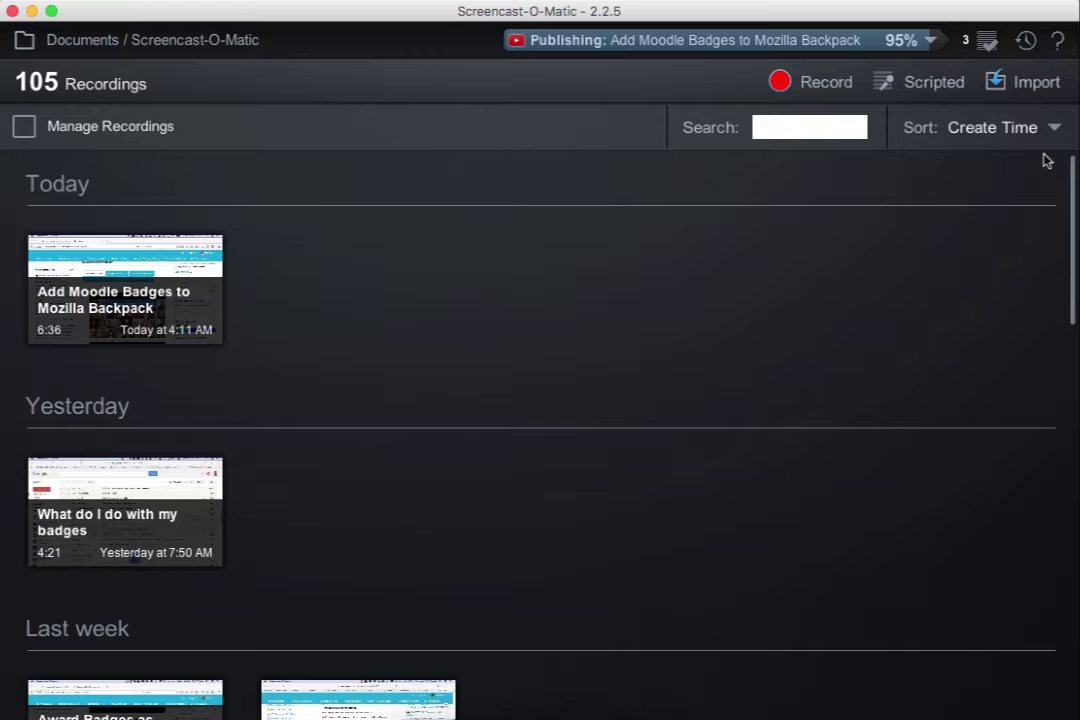
Step: Cancel the duplicate import task in the Tasks list and close it, leaving 106 recordings
{"action": "left_click", "coordinate": [986, 42]}
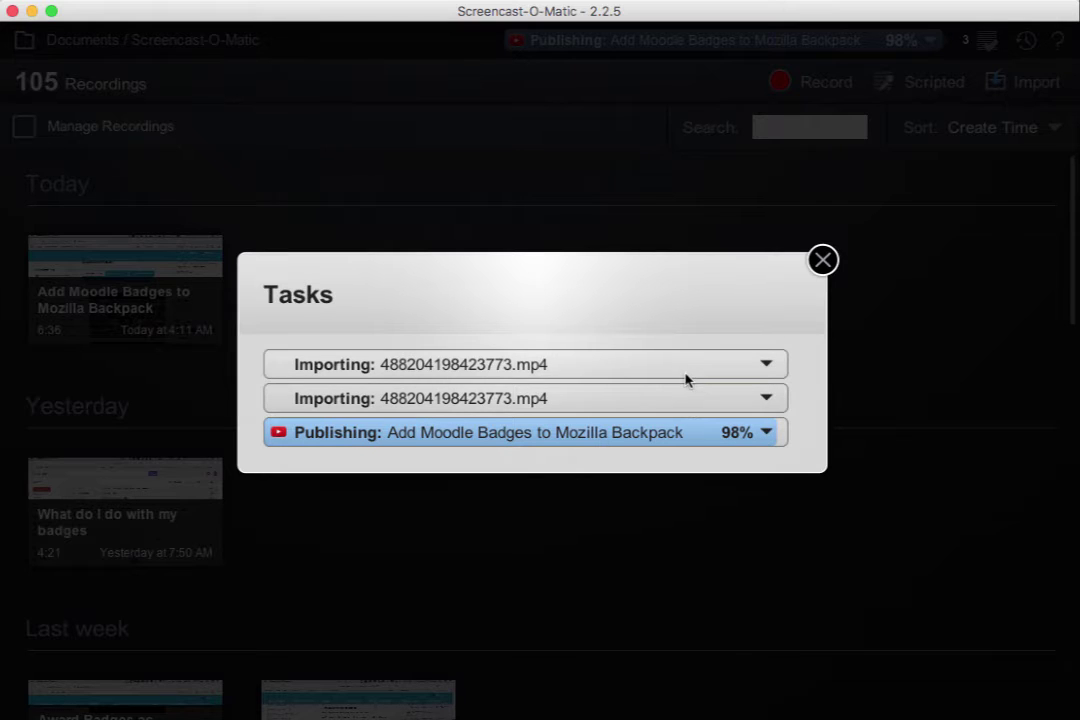
{"action": "left_click", "coordinate": [770, 368]}
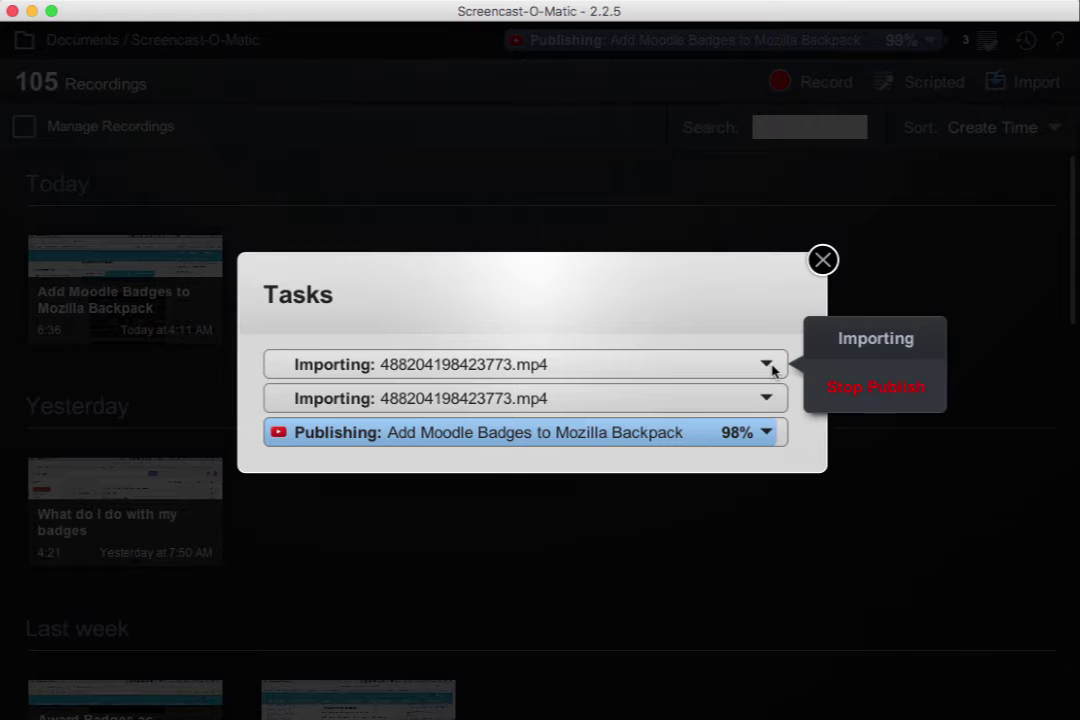
{"action": "left_click", "coordinate": [838, 393]}
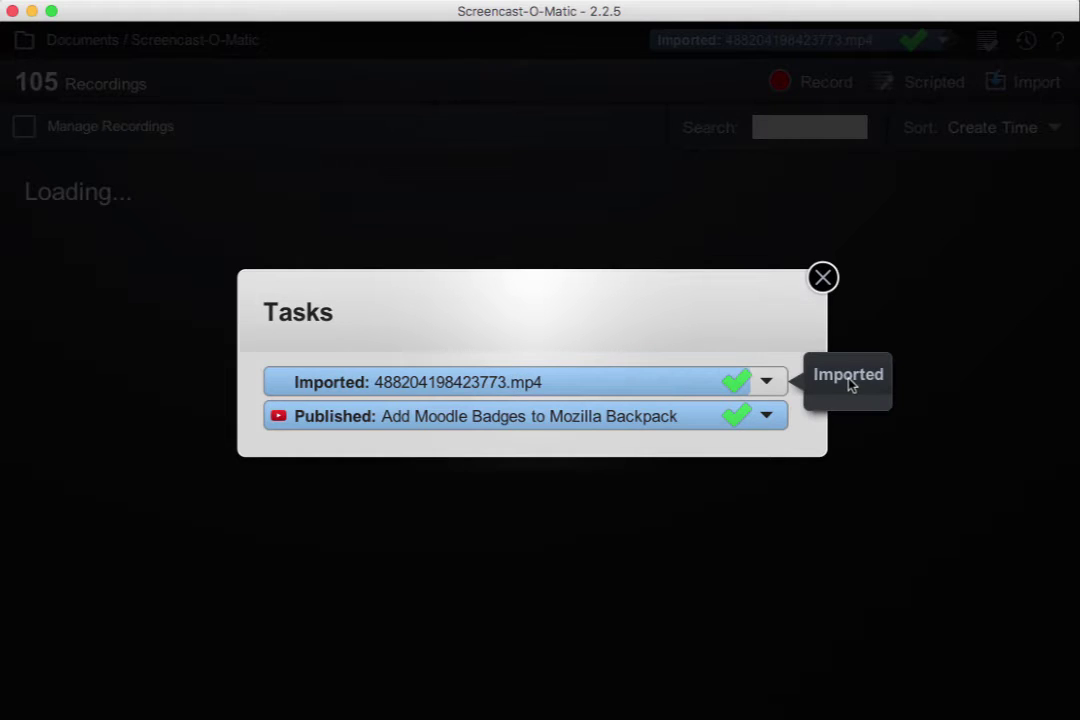
{"action": "left_click", "coordinate": [821, 278]}
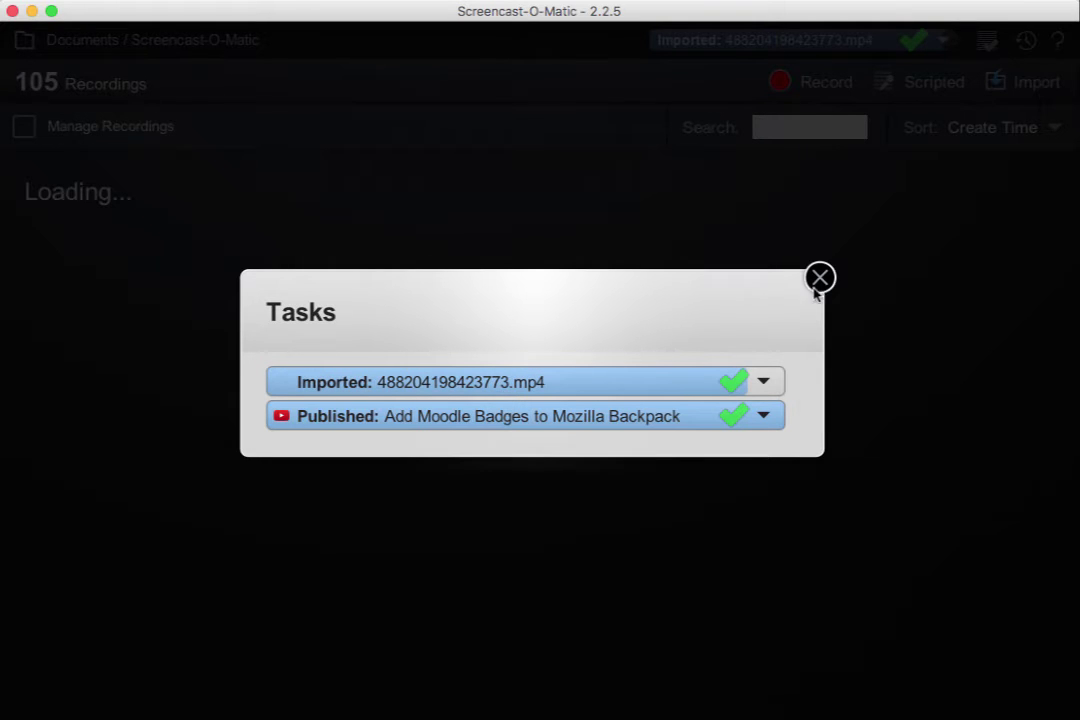
{"action": "left_click", "coordinate": [818, 280]}
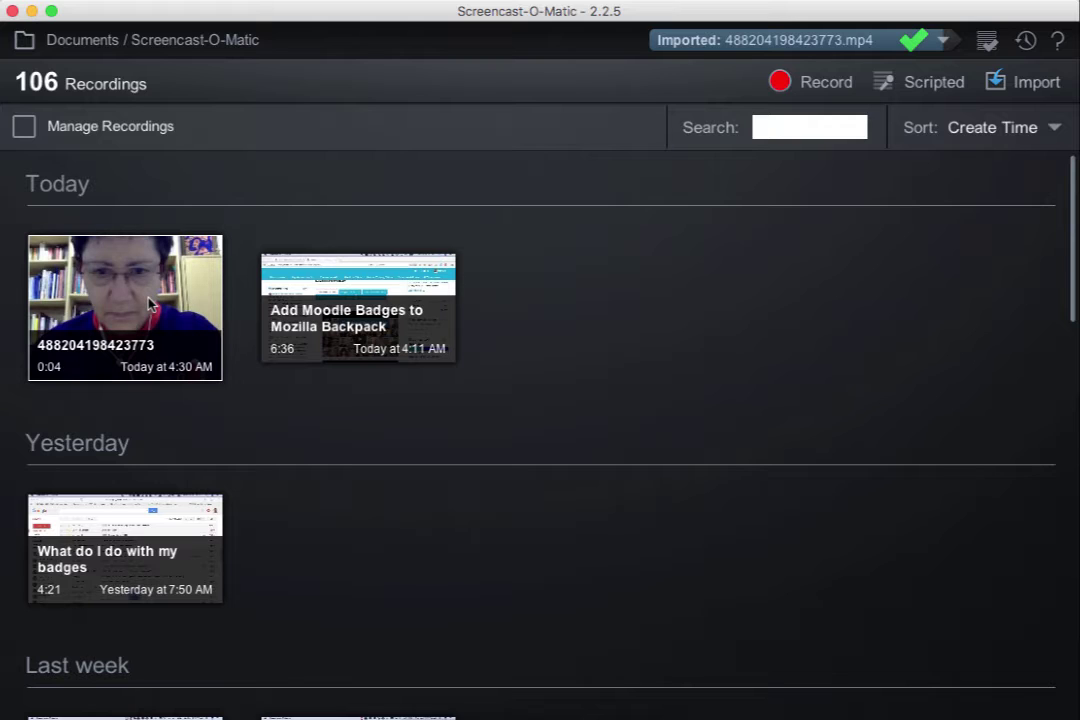
{"action": "left_click", "coordinate": [148, 304]}
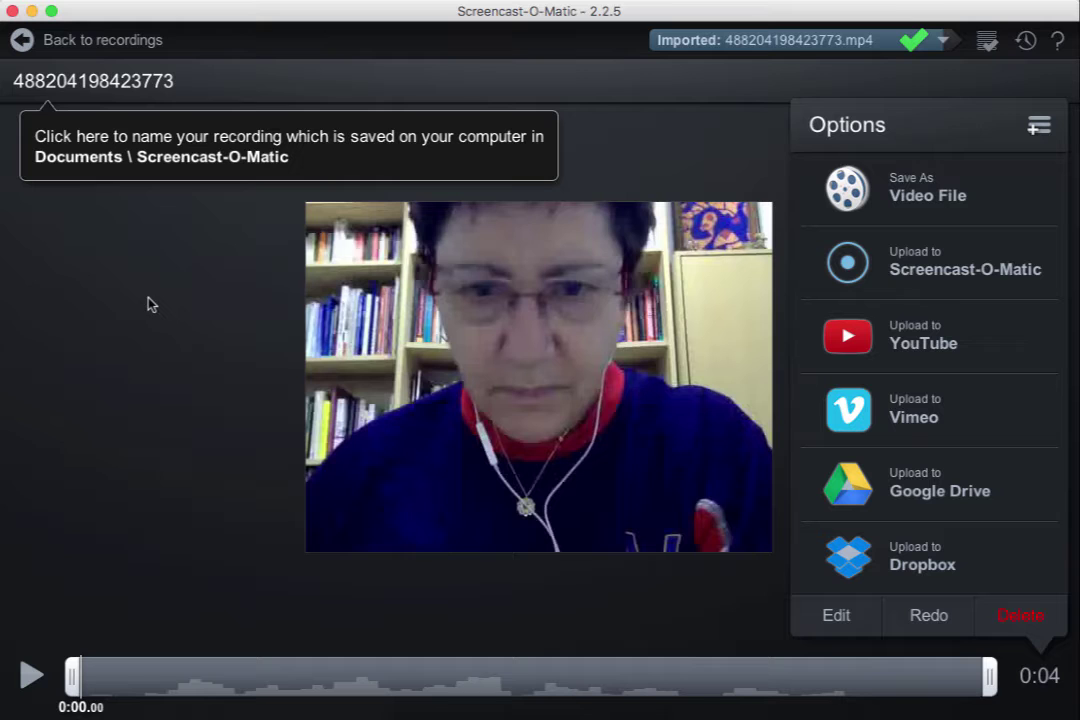
{"action": "left_click", "coordinate": [33, 678]}
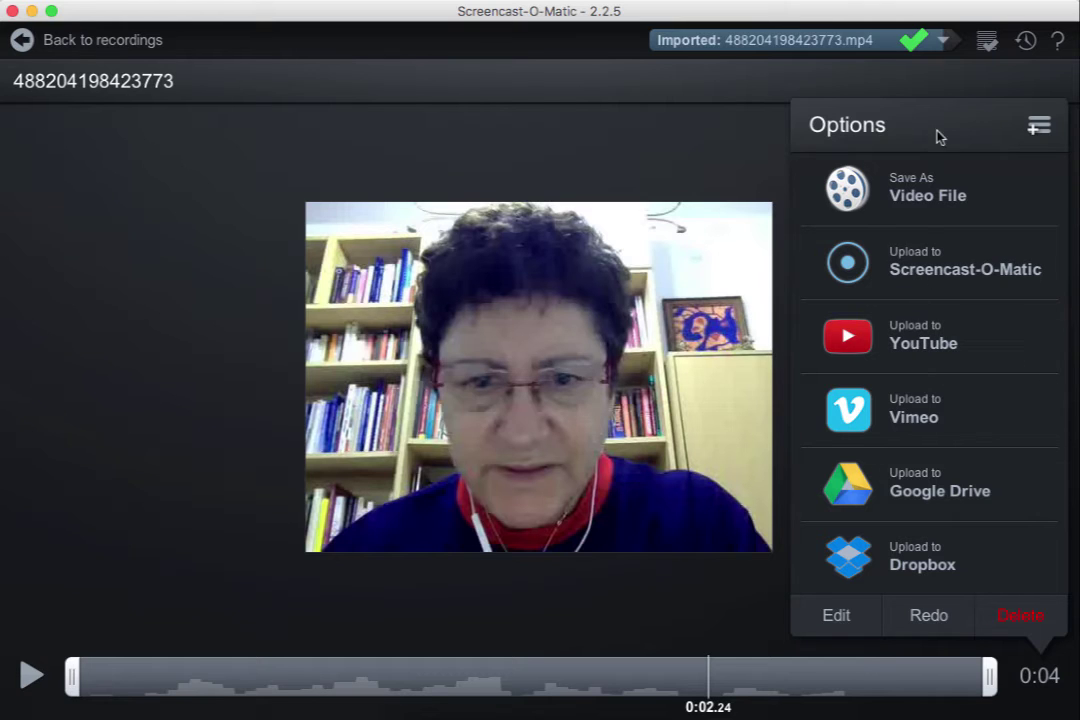
{"action": "left_click", "coordinate": [22, 40]}
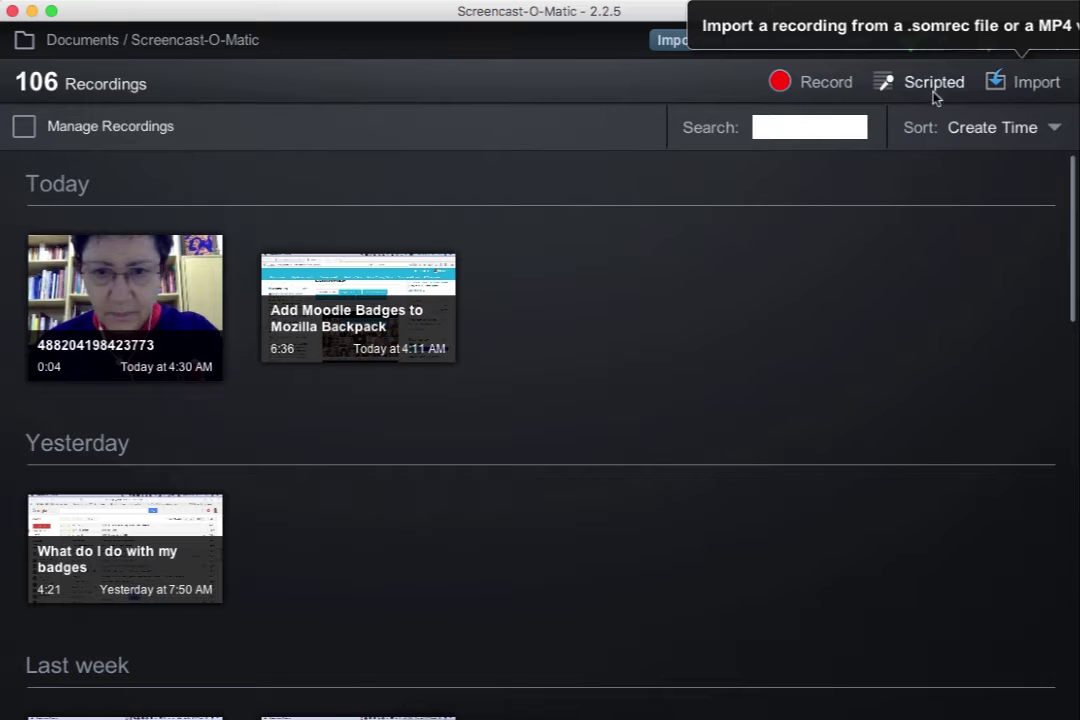
Step: Open What do I do with my badges in the editor with the playhead at 0:18.72
{"action": "left_click", "coordinate": [160, 517]}
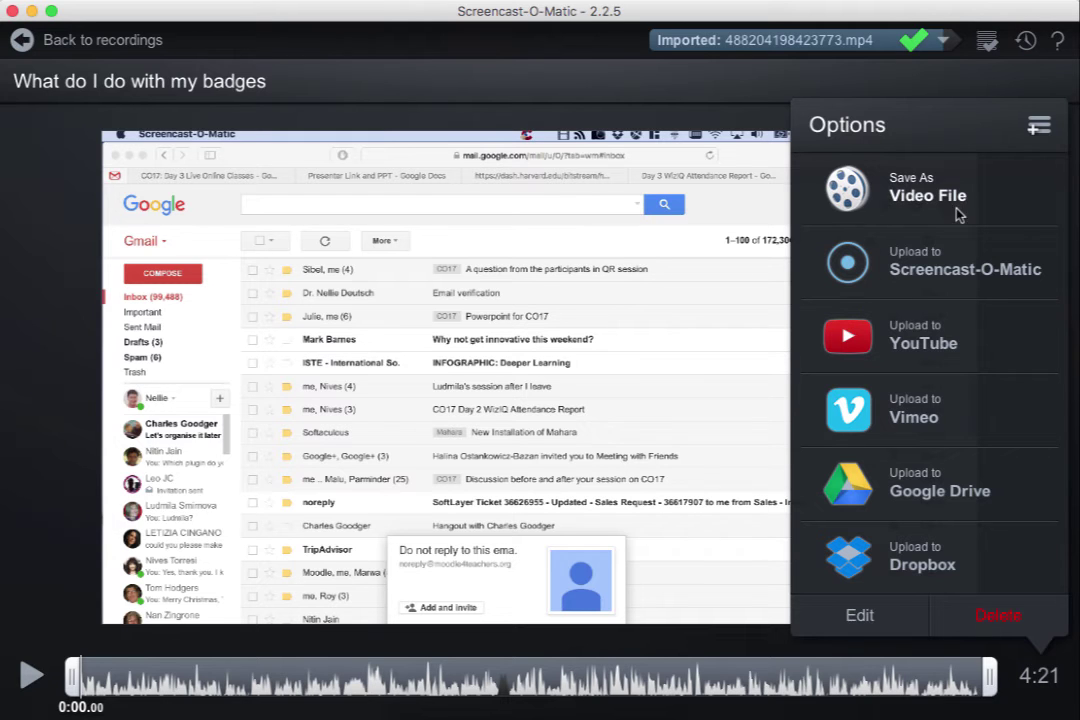
{"action": "left_click", "coordinate": [855, 618]}
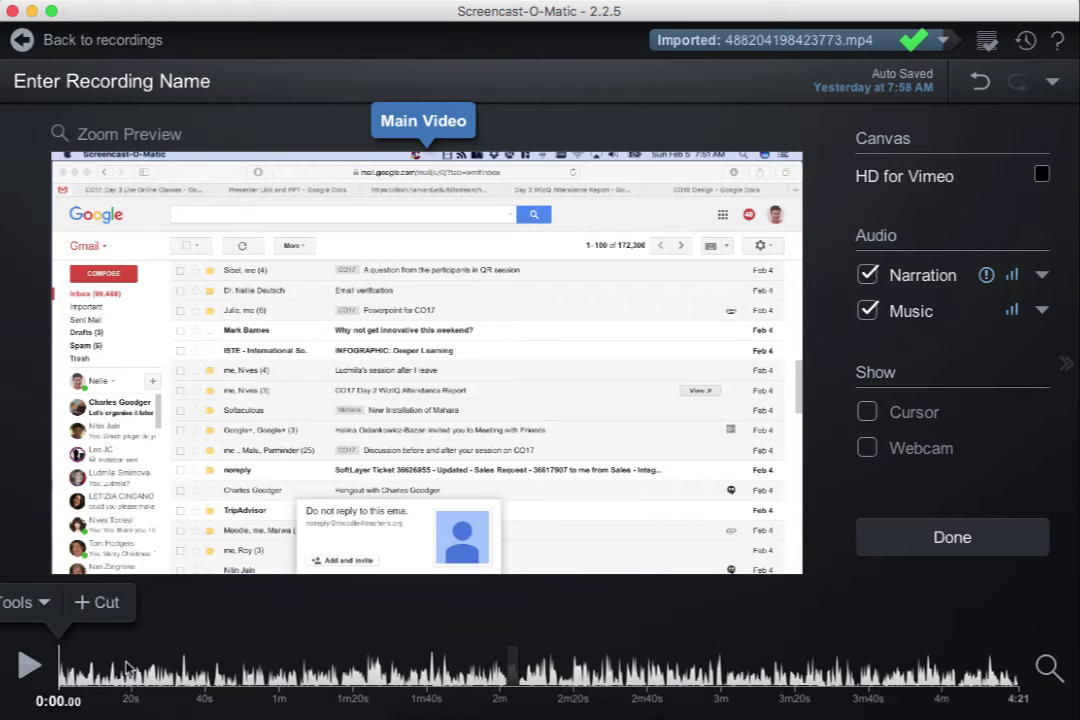
{"action": "left_click", "coordinate": [127, 670]}
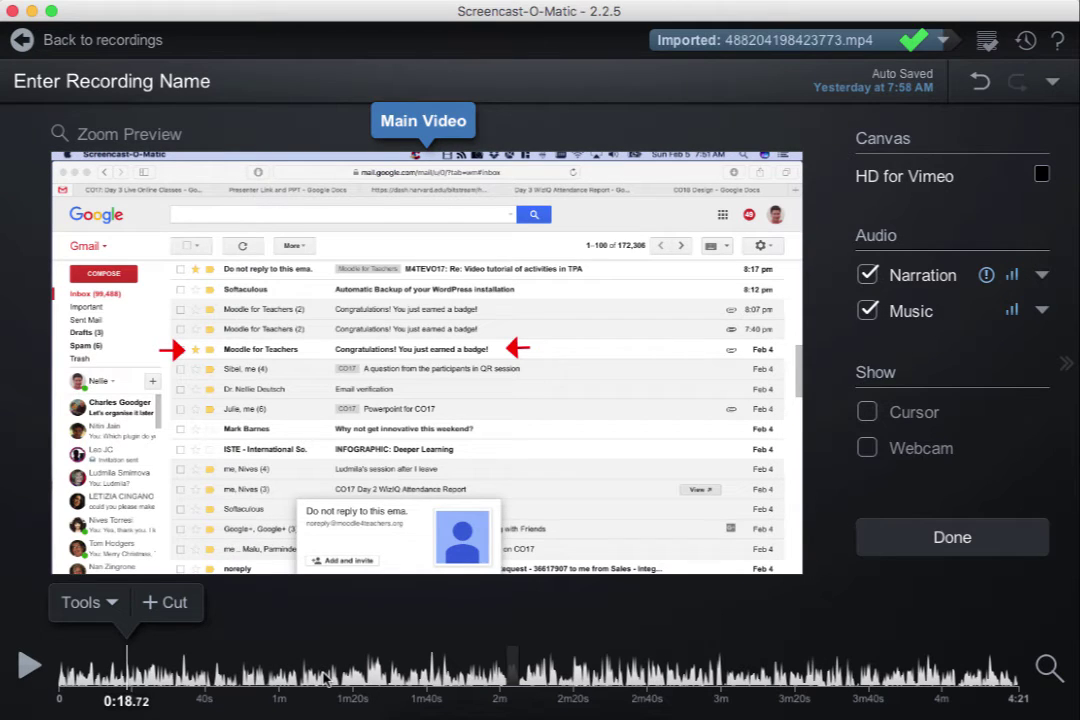
Step: Choose Tools > Insert > Video File to insert at the playhead
{"action": "left_click", "coordinate": [113, 605]}
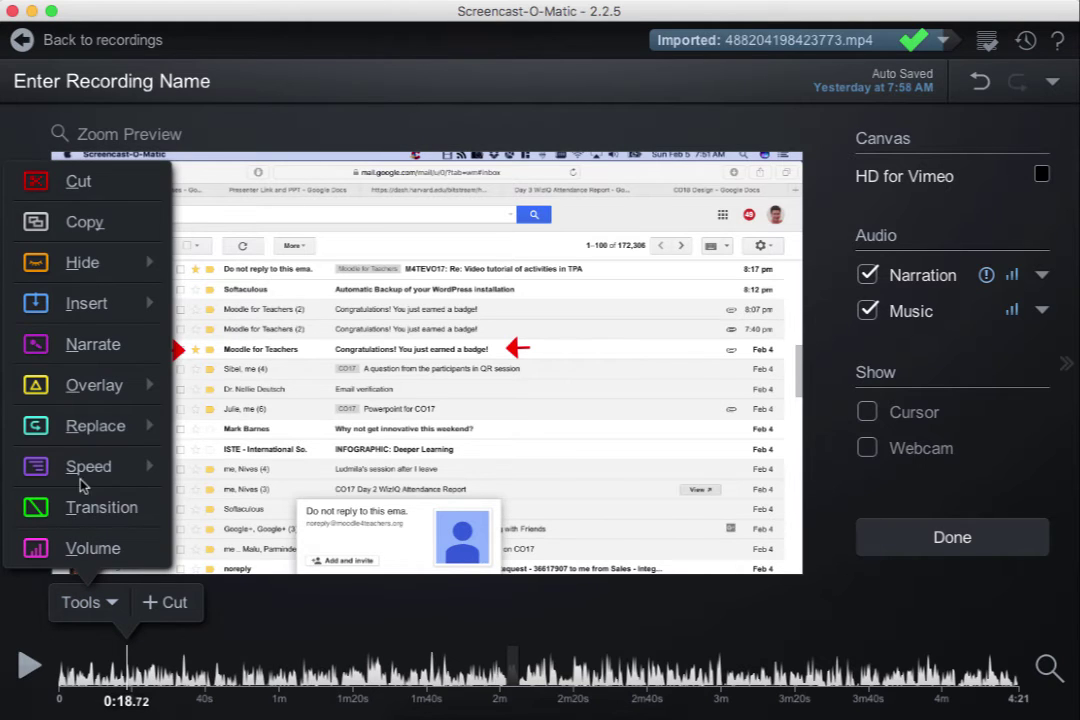
{"action": "mouse_move", "coordinate": [84, 428]}
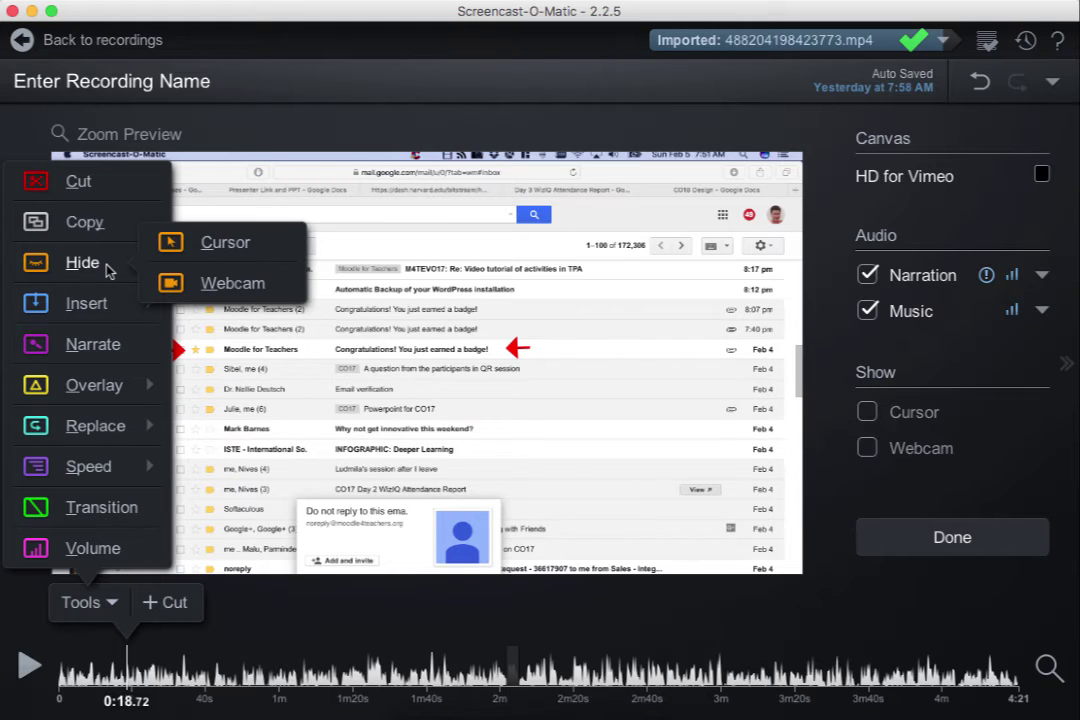
{"action": "mouse_move", "coordinate": [105, 310]}
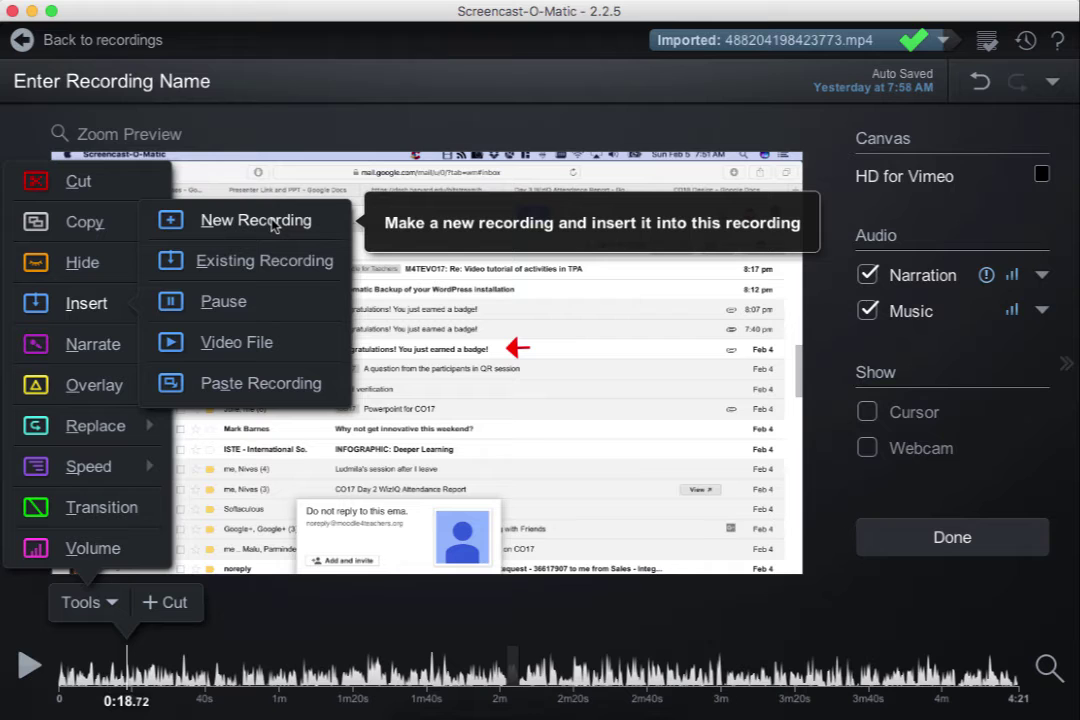
{"action": "left_click", "coordinate": [240, 345]}
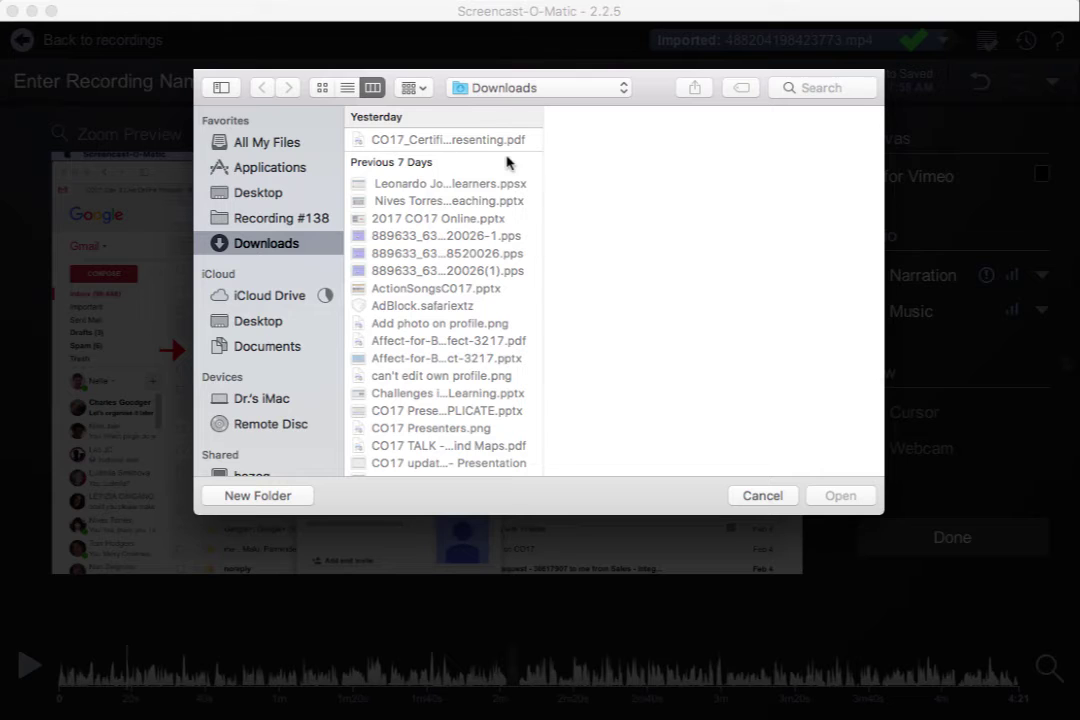
Step: Restart the video file choice and search for MP4, limited to MPEG-4 movies
{"action": "left_click", "coordinate": [762, 496]}
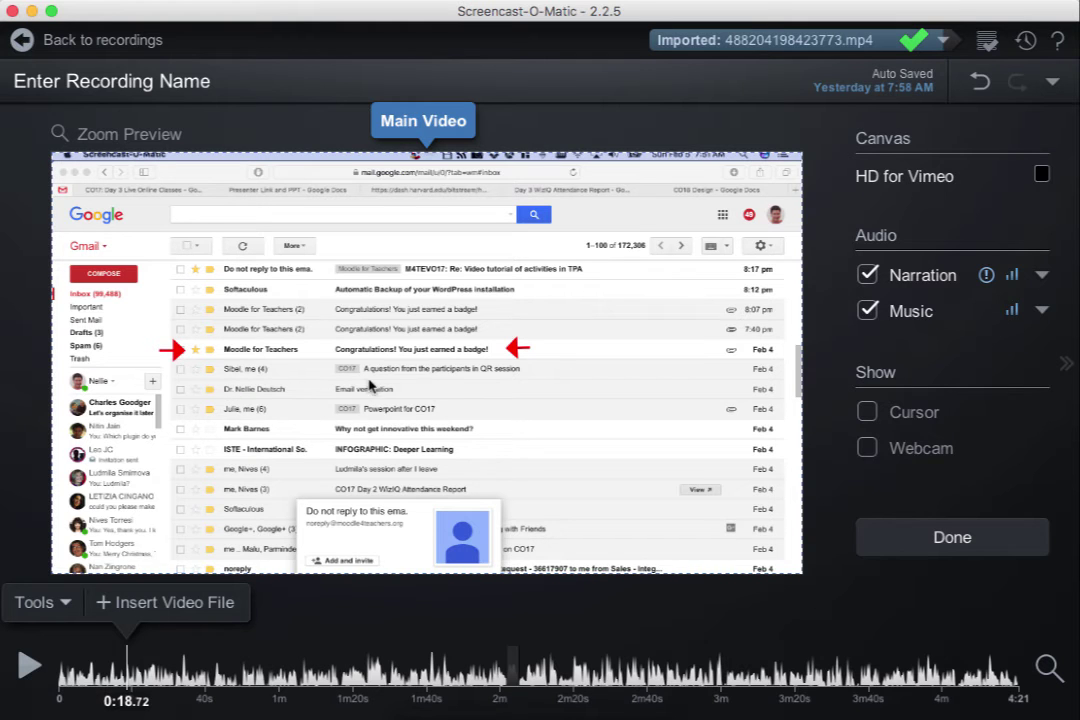
{"action": "left_click", "coordinate": [123, 608]}
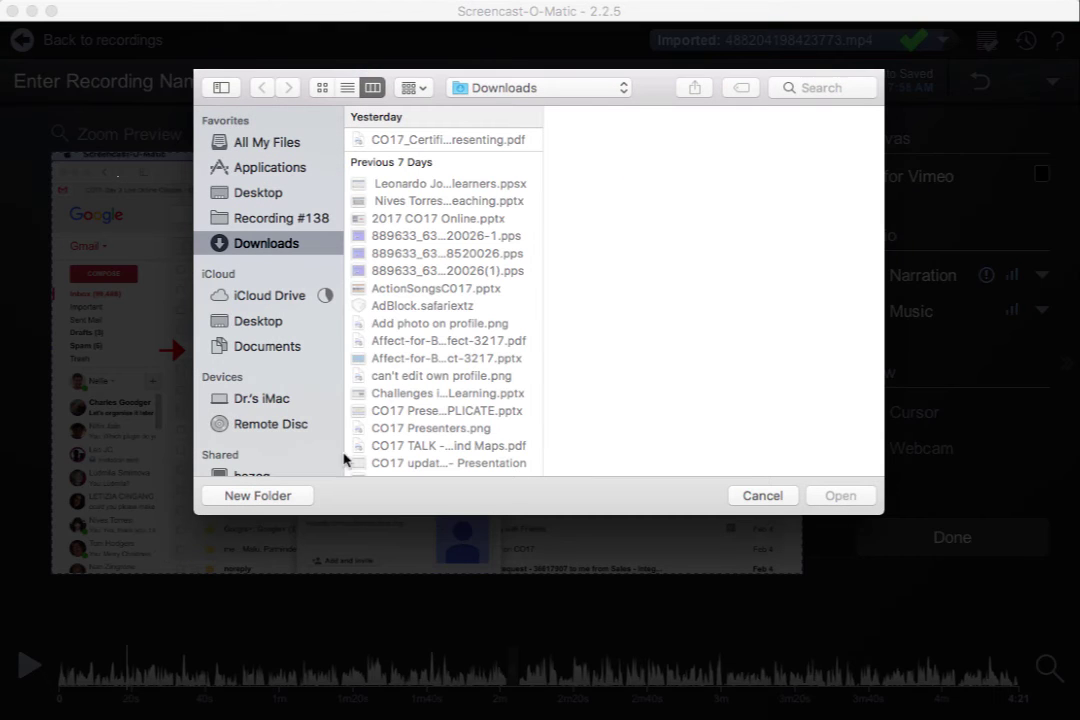
{"action": "left_click", "coordinate": [823, 89]}
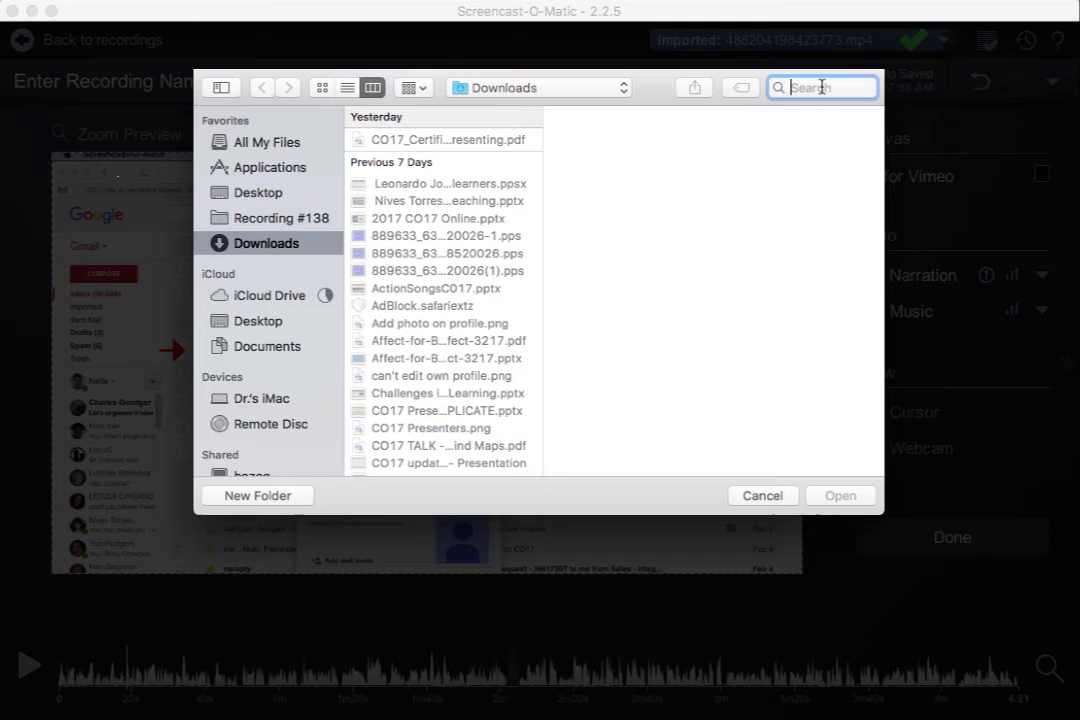
{"action": "type", "text": "MP"}
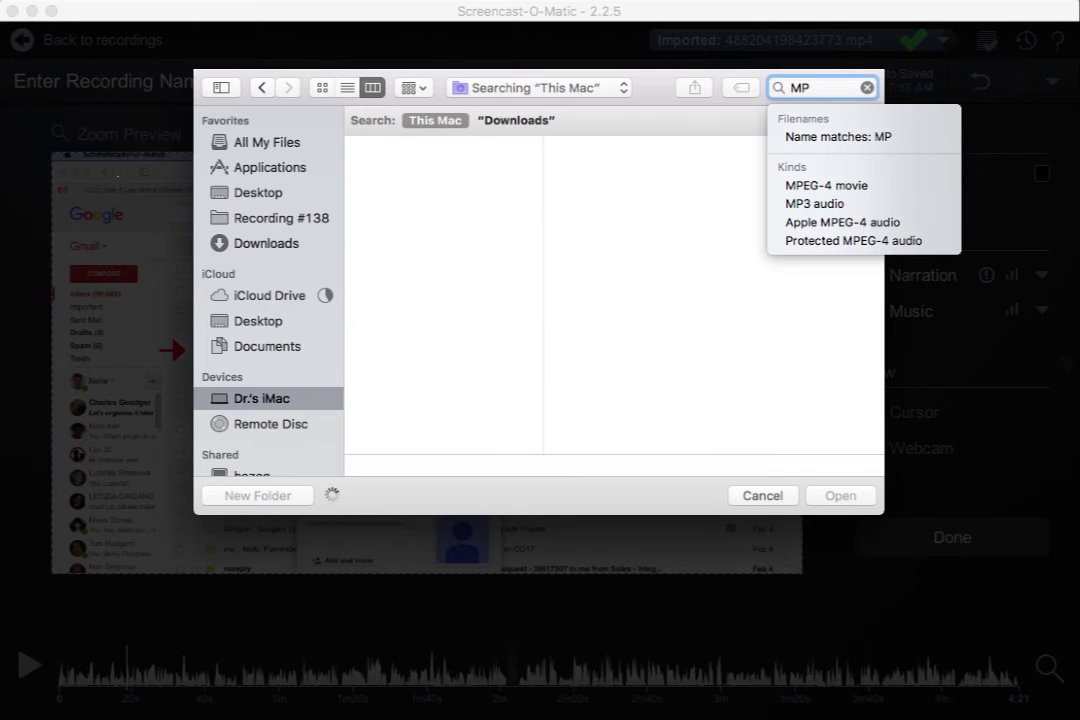
{"action": "type", "text": "4"}
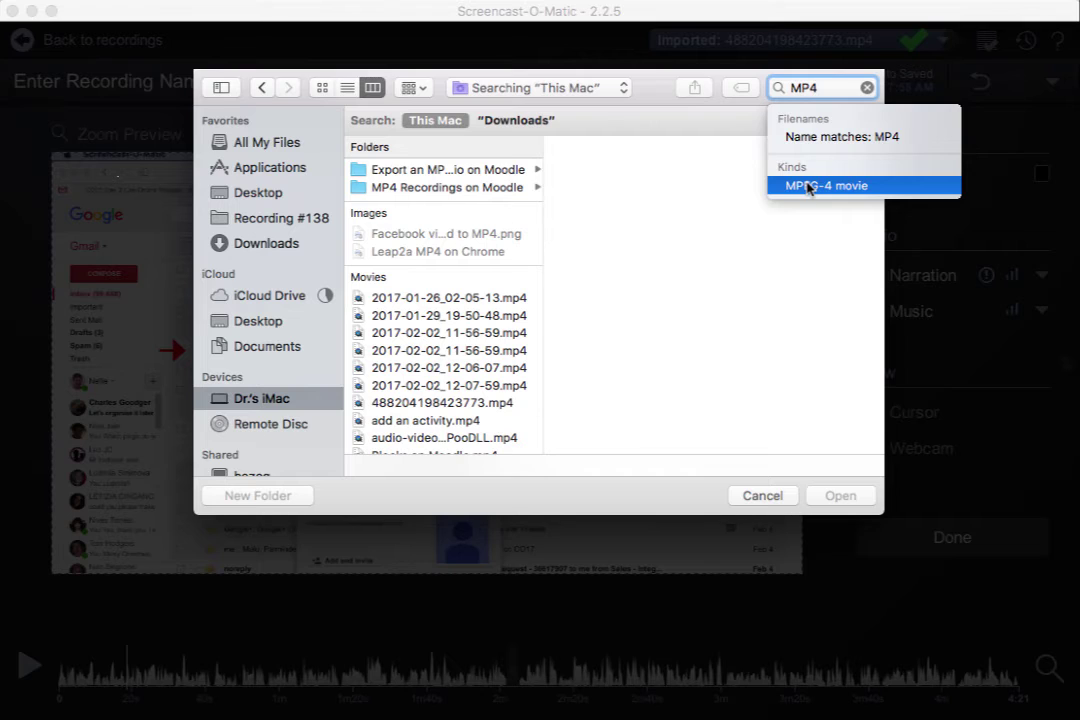
{"action": "left_click", "coordinate": [808, 186]}
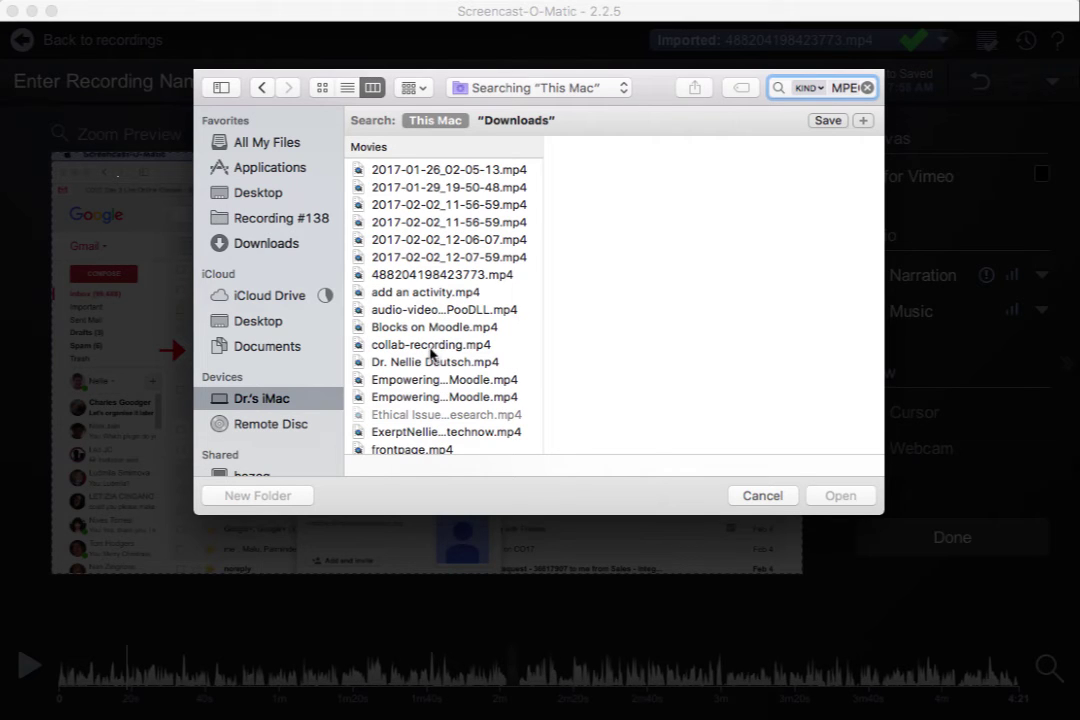
Step: Browse the MP4 results and open 488204198423773.mp4 for insertion
{"action": "left_click", "coordinate": [435, 294]}
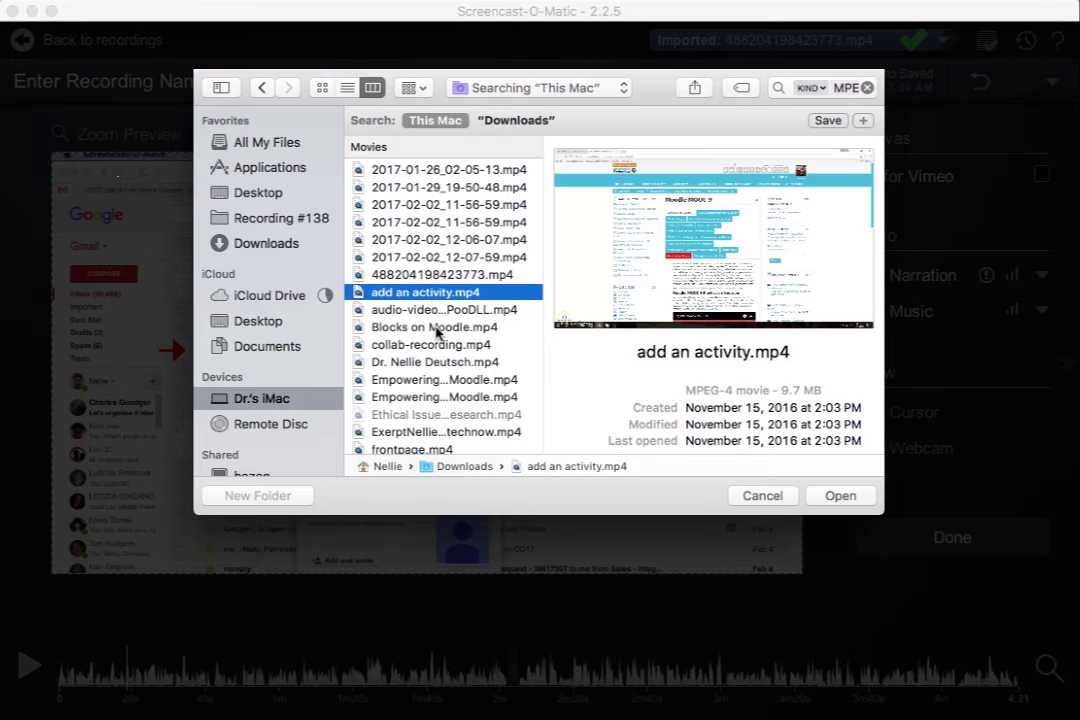
{"action": "left_click", "coordinate": [437, 330]}
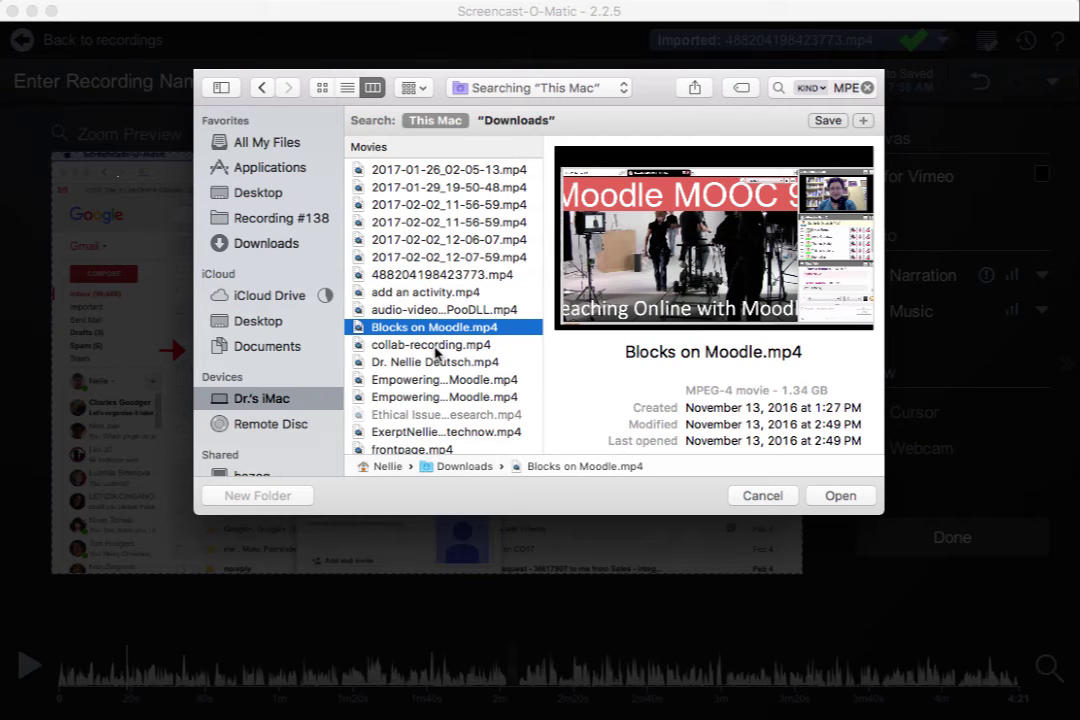
{"action": "left_click", "coordinate": [436, 346]}
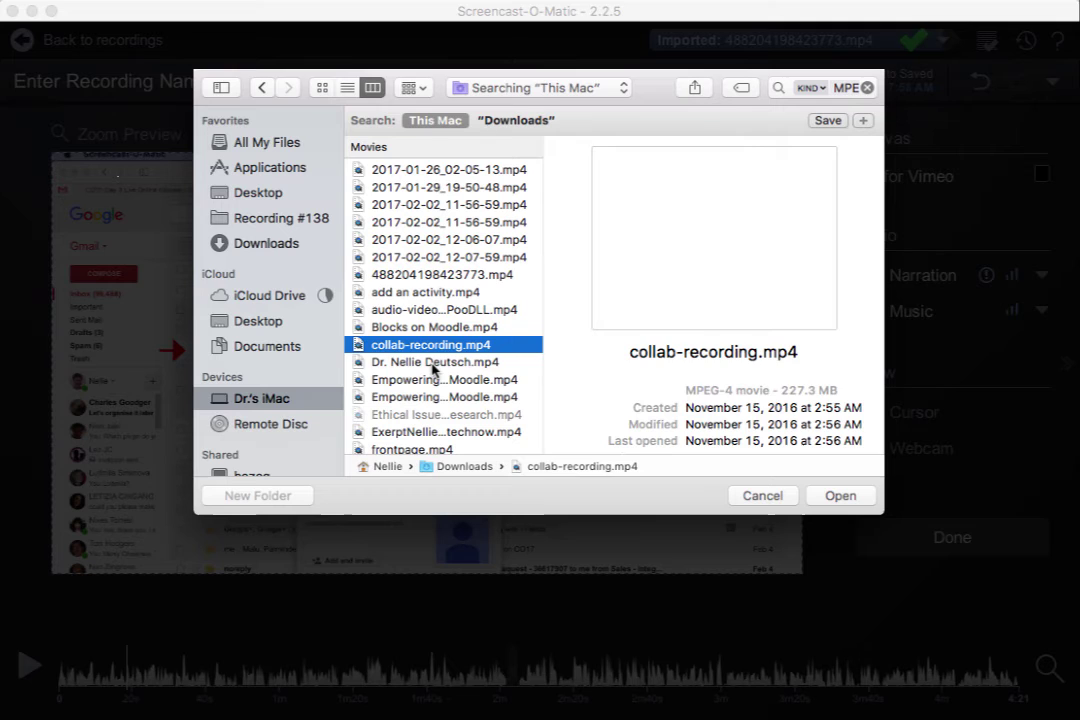
{"action": "left_click", "coordinate": [433, 364]}
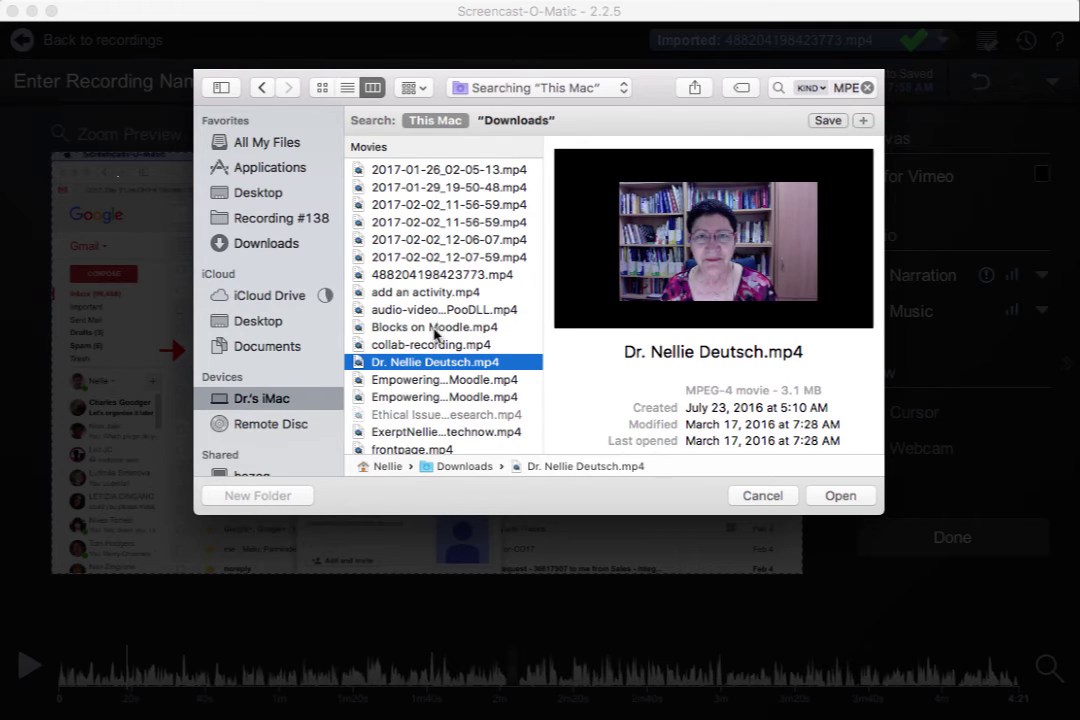
{"action": "left_click", "coordinate": [436, 329]}
{"action": "left_click", "coordinate": [447, 292]}
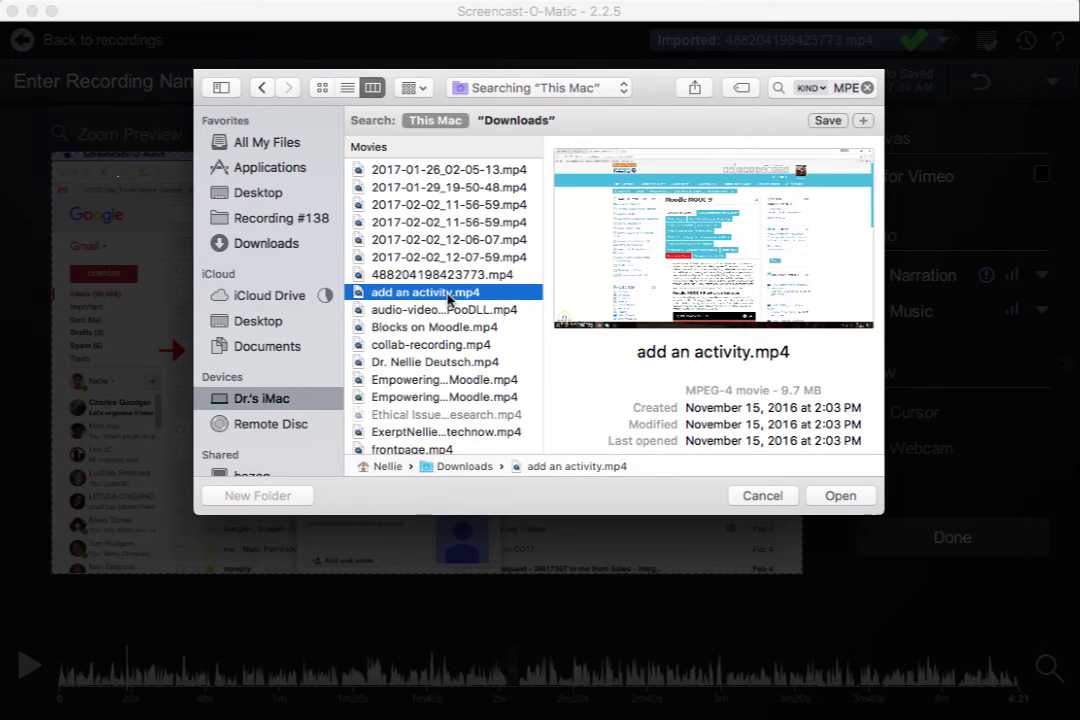
{"action": "left_click", "coordinate": [445, 274]}
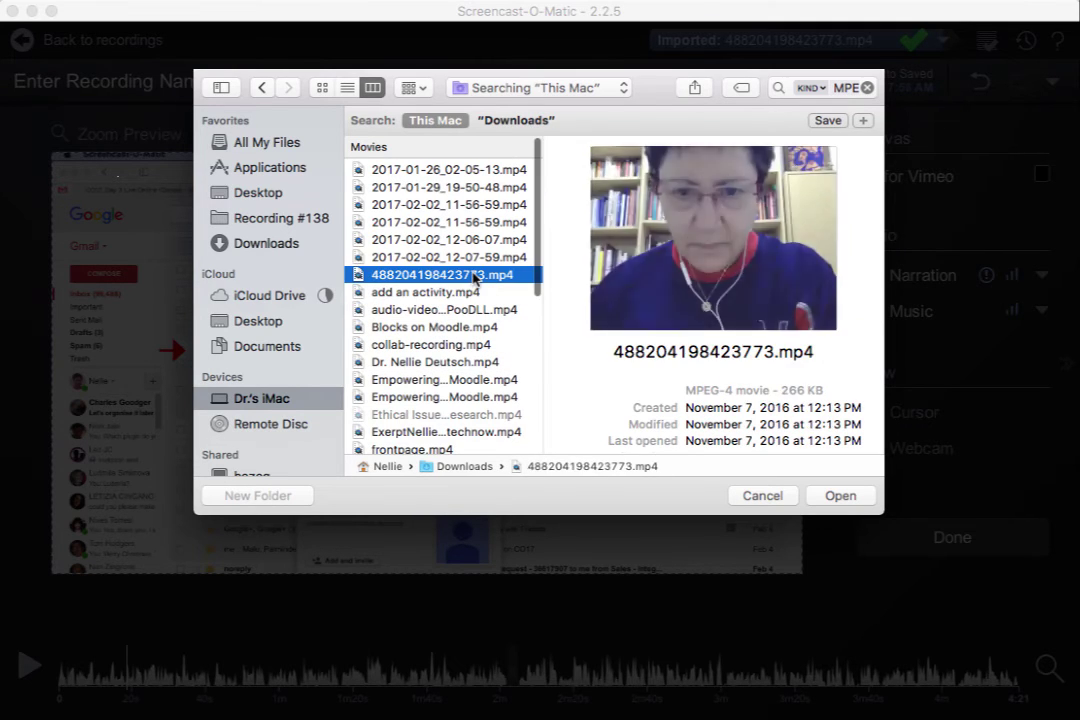
{"action": "left_click", "coordinate": [840, 495]}
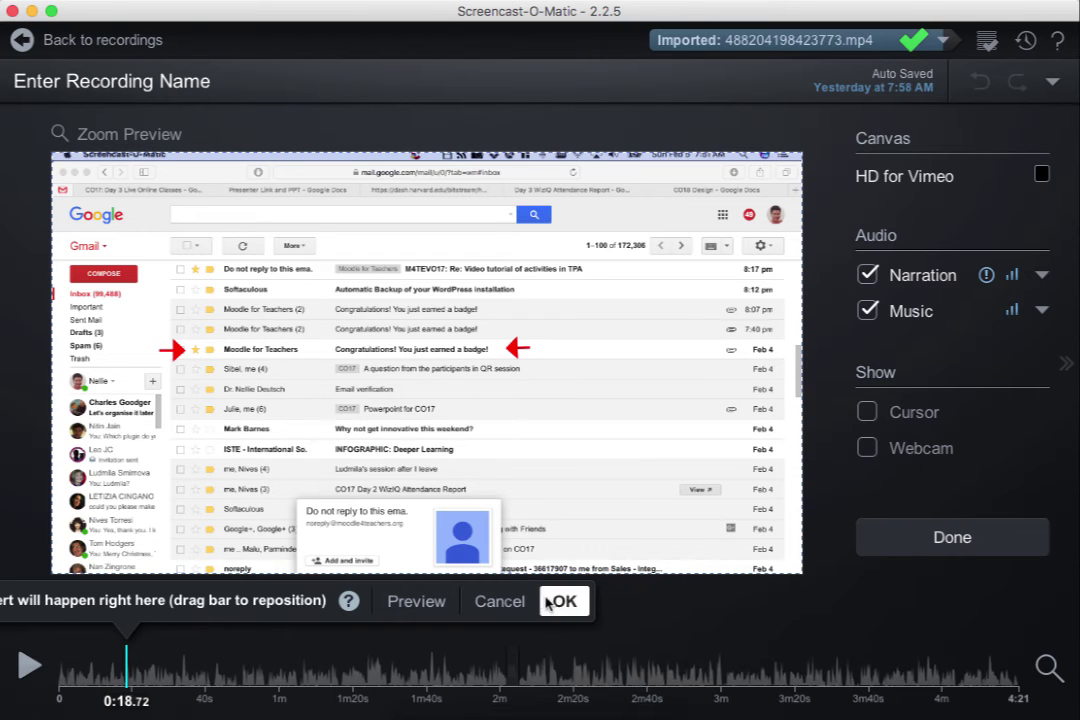
Step: Confirm inserting the webcam clip at 0:18.72 and preview its opening
{"action": "left_click", "coordinate": [560, 601]}
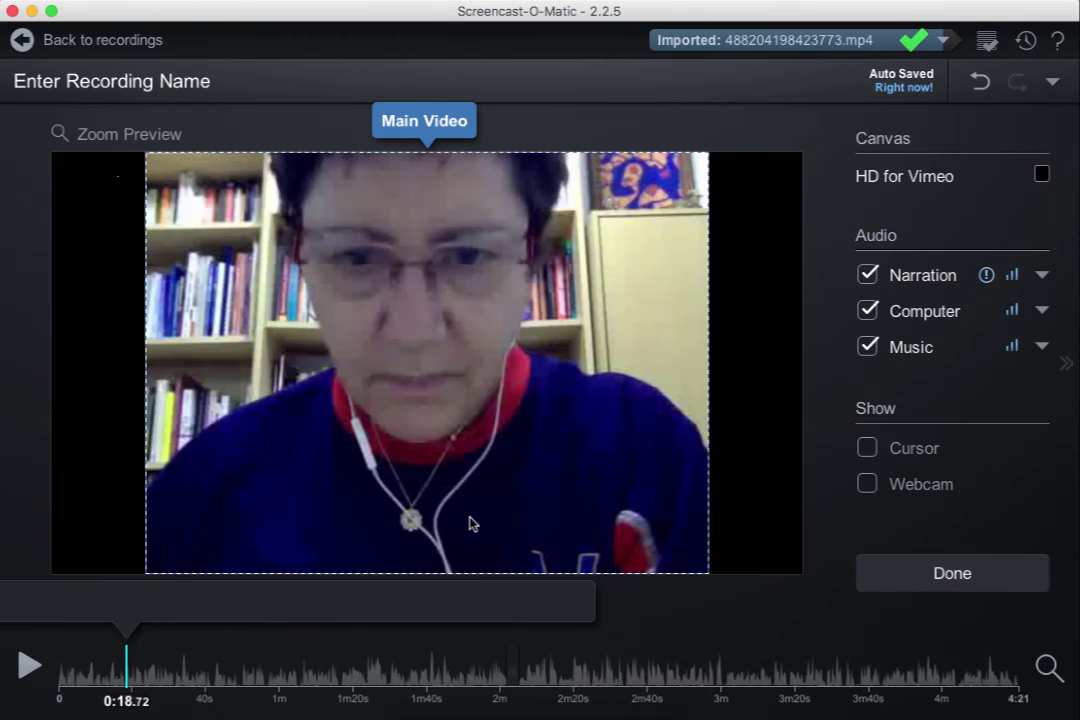
{"action": "left_click", "coordinate": [30, 664]}
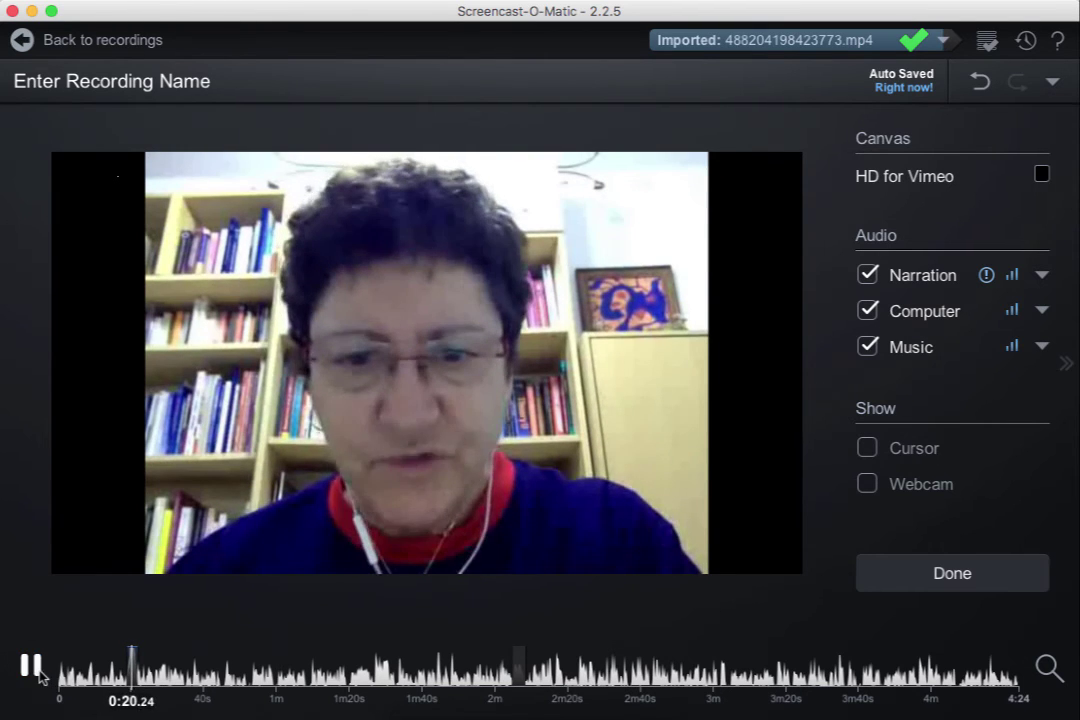
{"action": "key", "text": "space"}
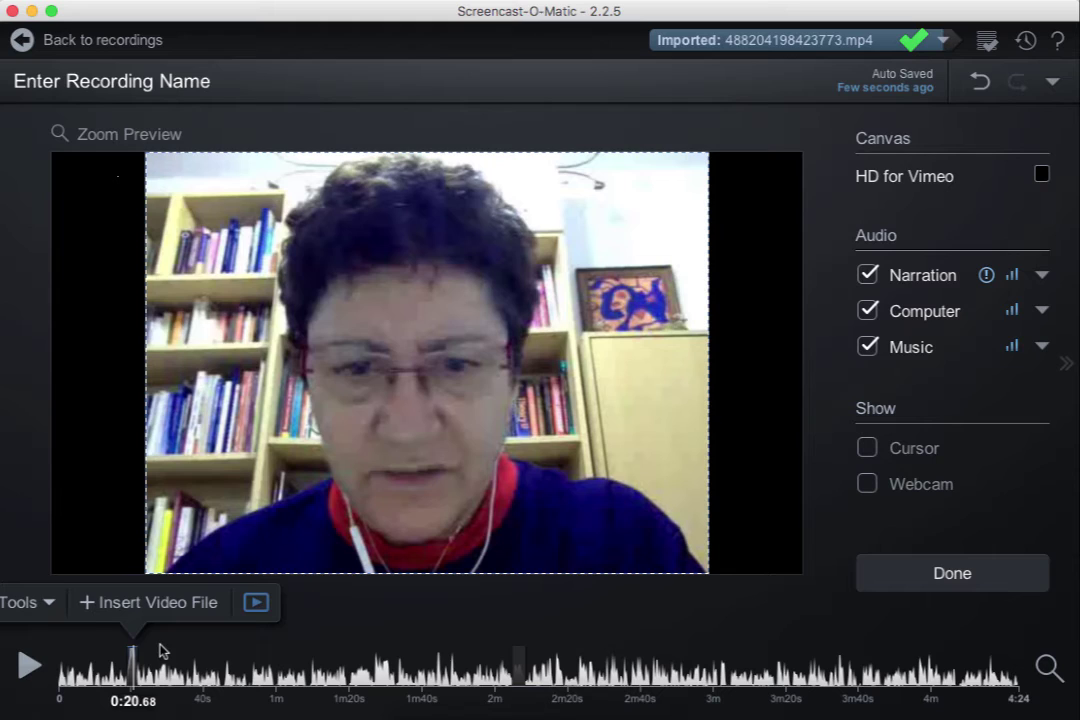
Step: Look through the edit tools list and select the main video in the preview
{"action": "left_click", "coordinate": [49, 603]}
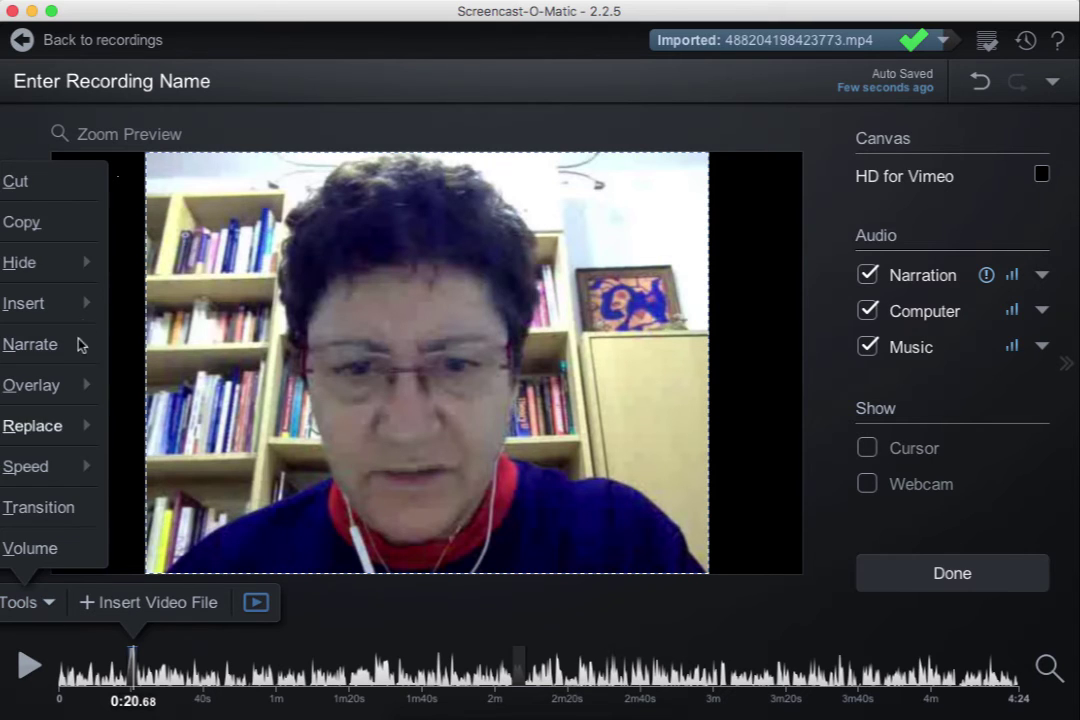
{"action": "left_click", "coordinate": [848, 309]}
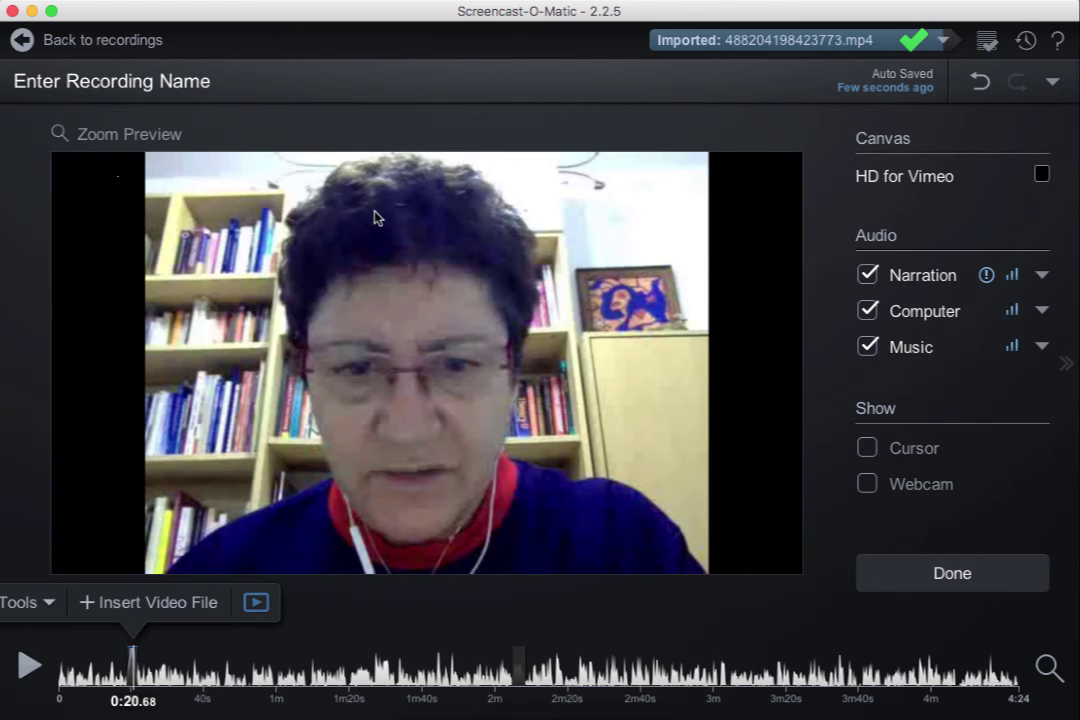
{"action": "left_click", "coordinate": [343, 220]}
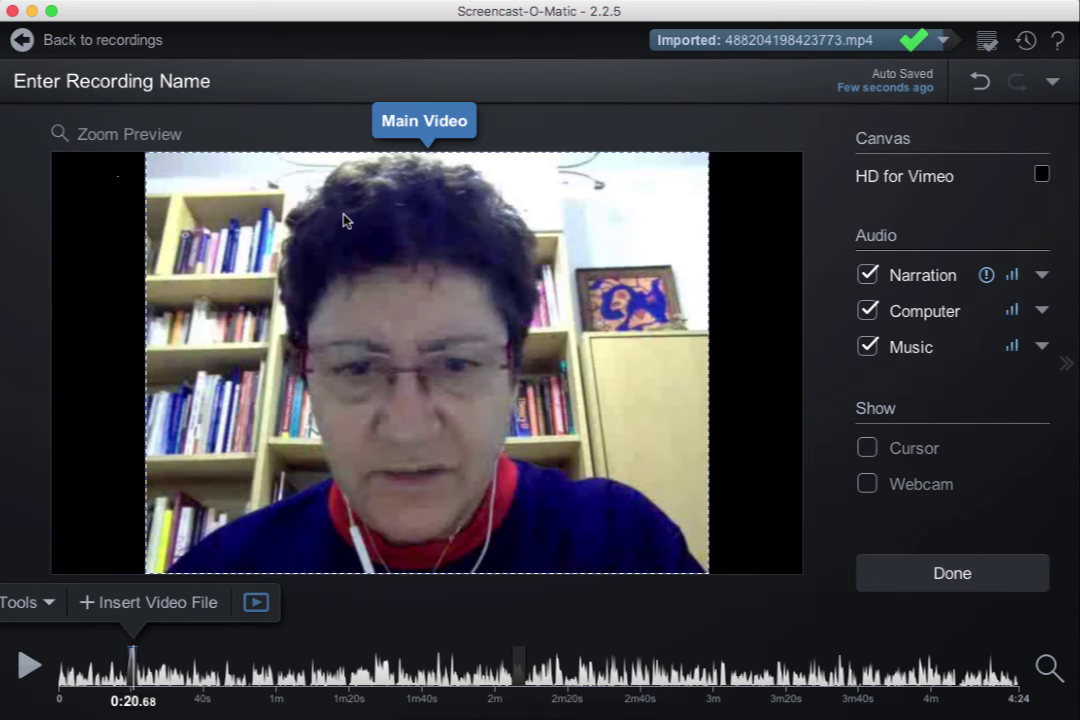
{"action": "left_click", "coordinate": [44, 605]}
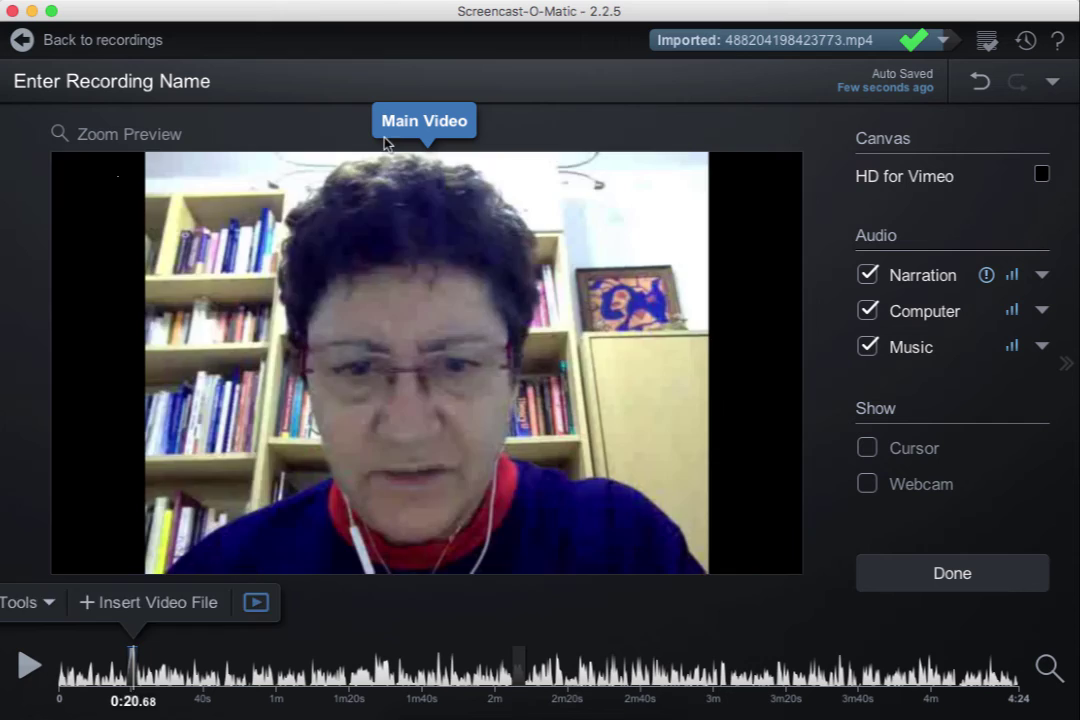
Step: Place the playhead at 2:04.96 and choose Tools > Insert > Existing Recording
{"action": "left_click", "coordinate": [513, 665]}
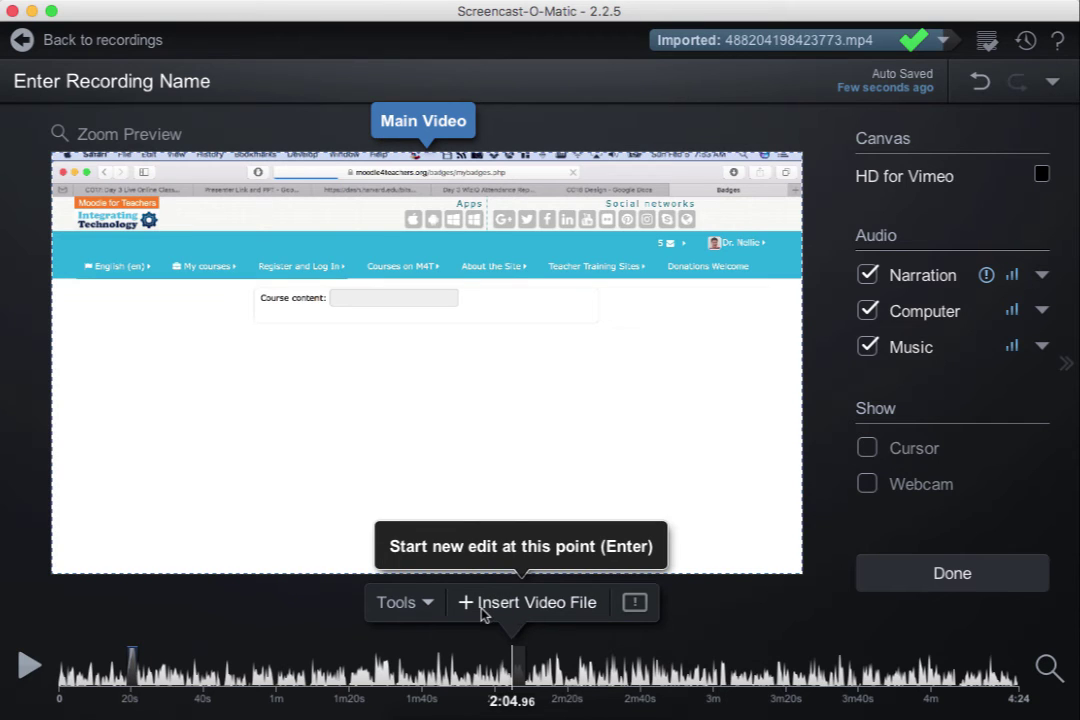
{"action": "left_click", "coordinate": [427, 606]}
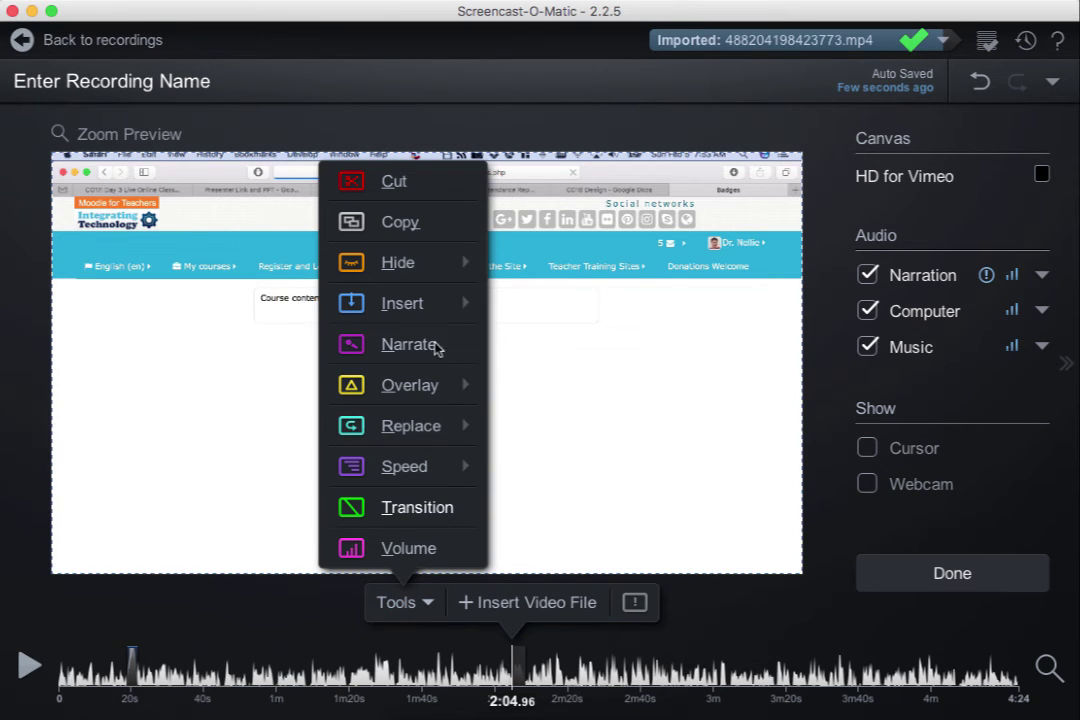
{"action": "mouse_move", "coordinate": [424, 305]}
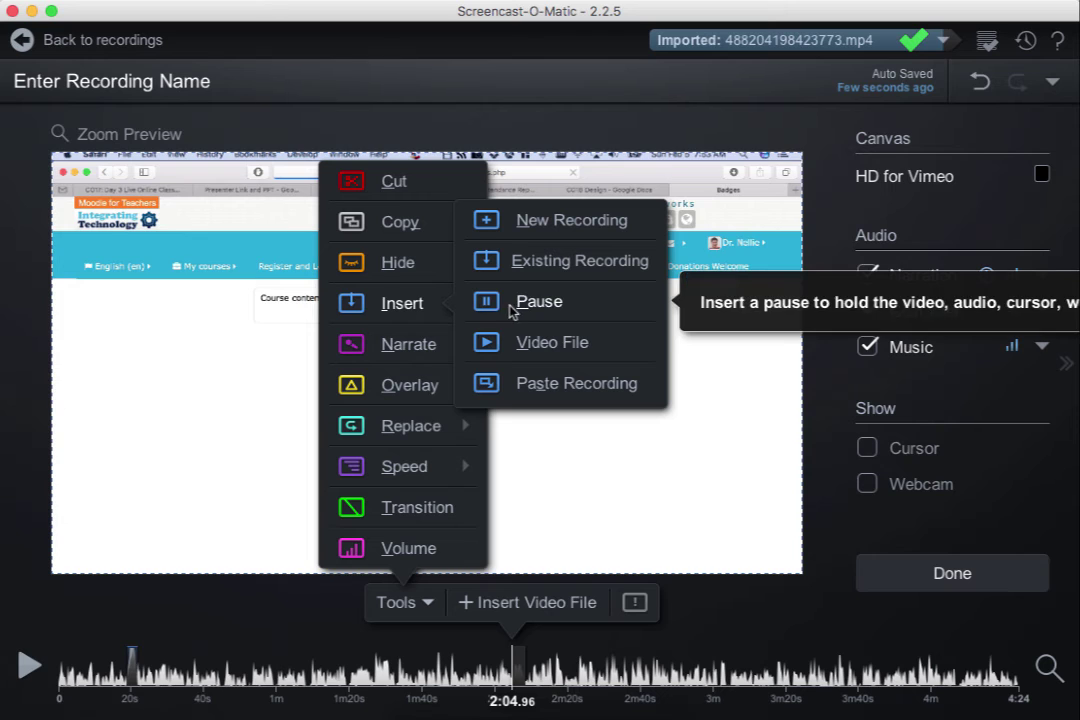
{"action": "left_click", "coordinate": [562, 264]}
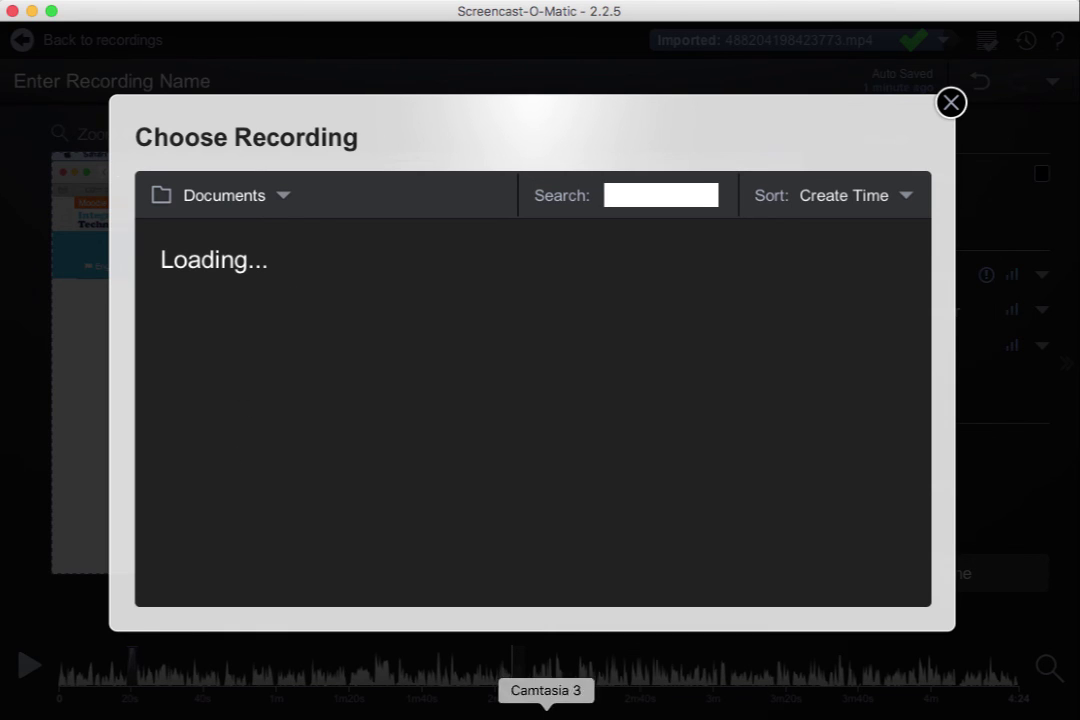
{"action": "left_click", "coordinate": [560, 2]}
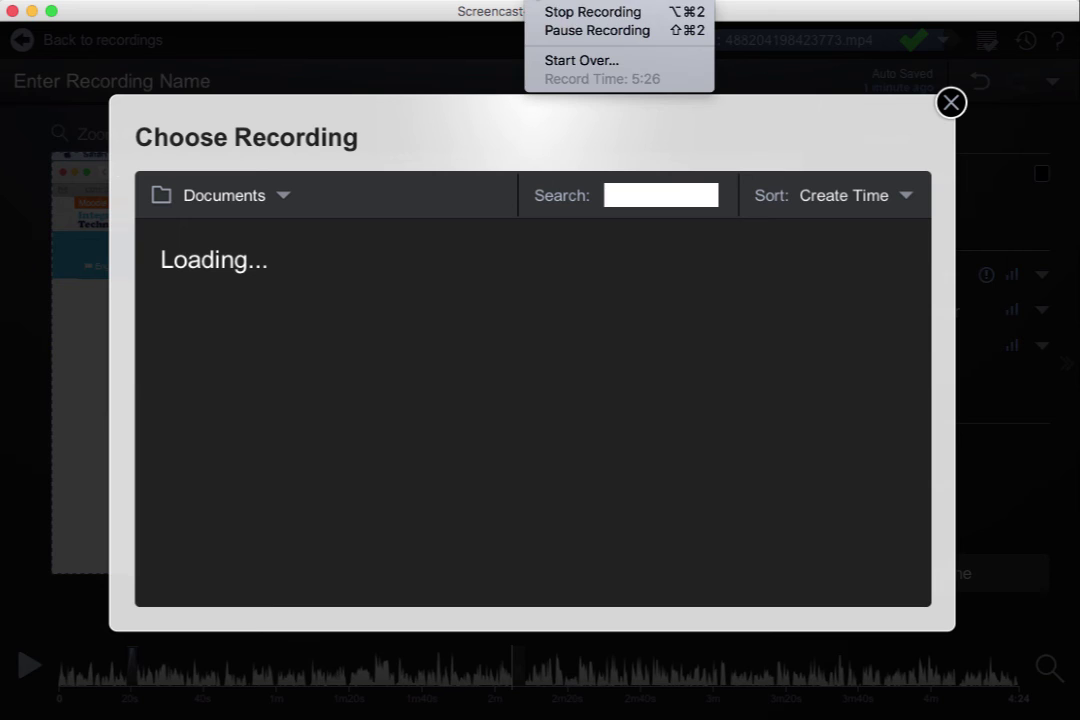
{"action": "left_click", "coordinate": [561, 31]}
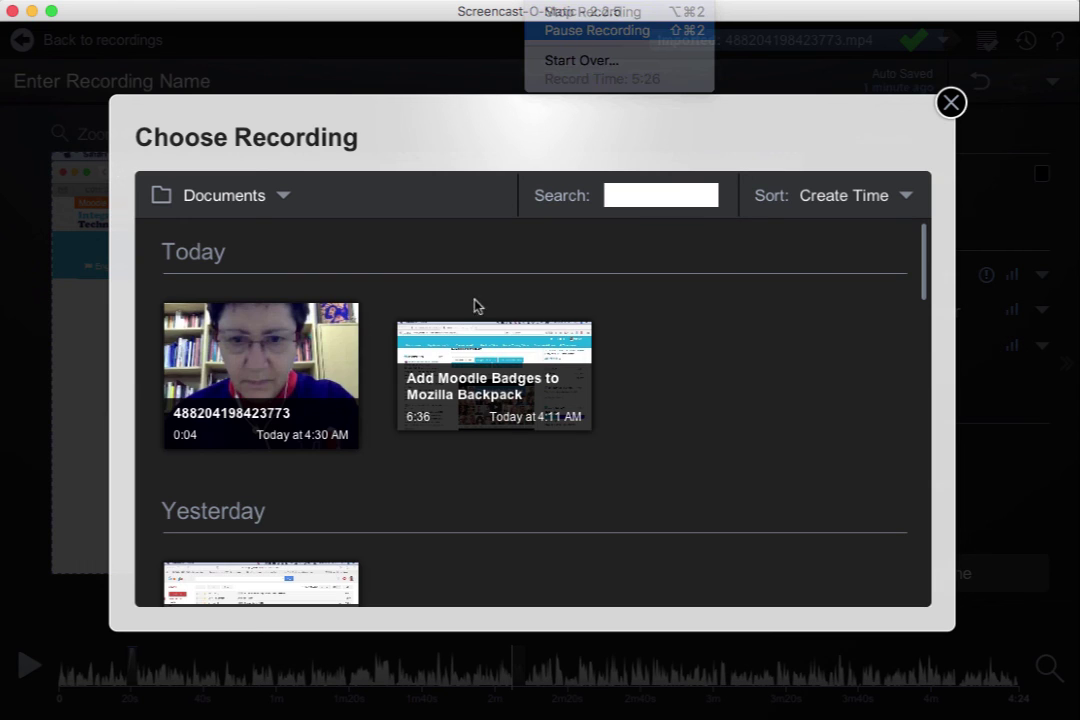
{"action": "left_click", "coordinate": [243, 337]}
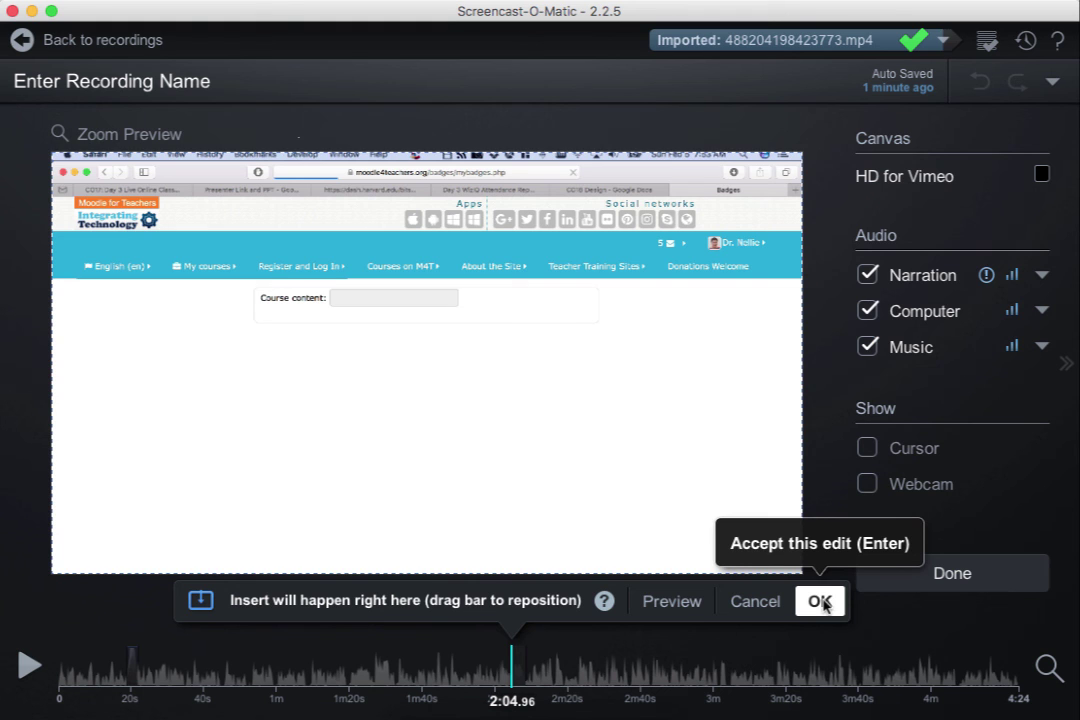
Step: Confirm the insert at 2:04.96, then remove that inserted clip
{"action": "left_click", "coordinate": [820, 602]}
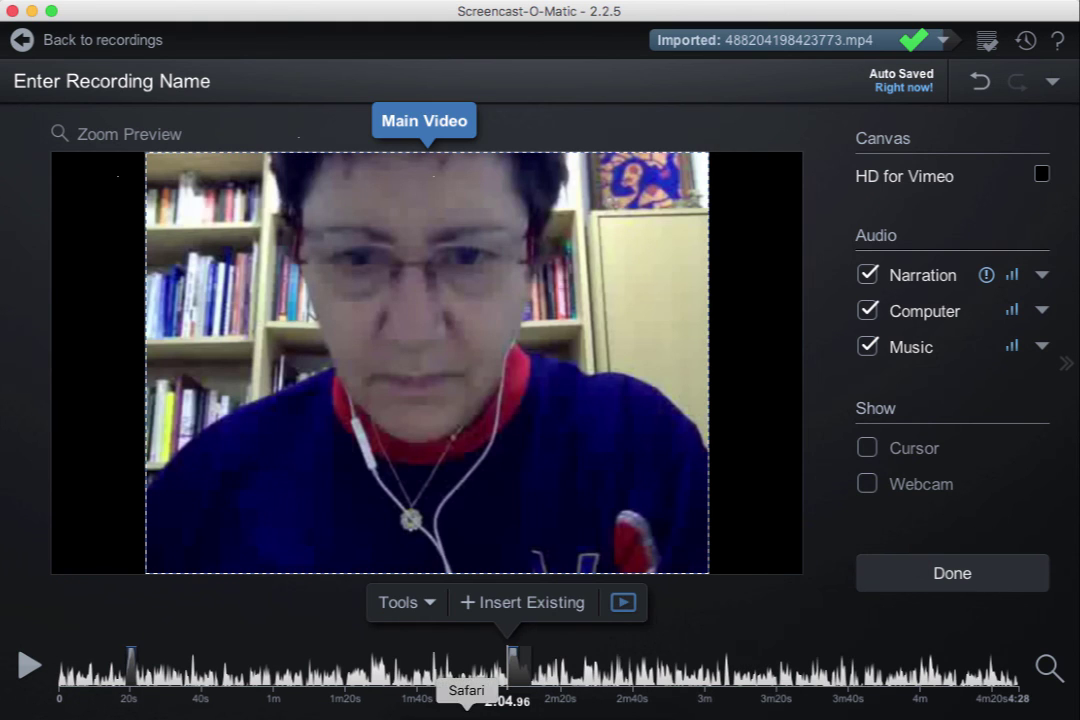
{"action": "left_click", "coordinate": [623, 604]}
{"action": "left_click", "coordinate": [636, 548]}
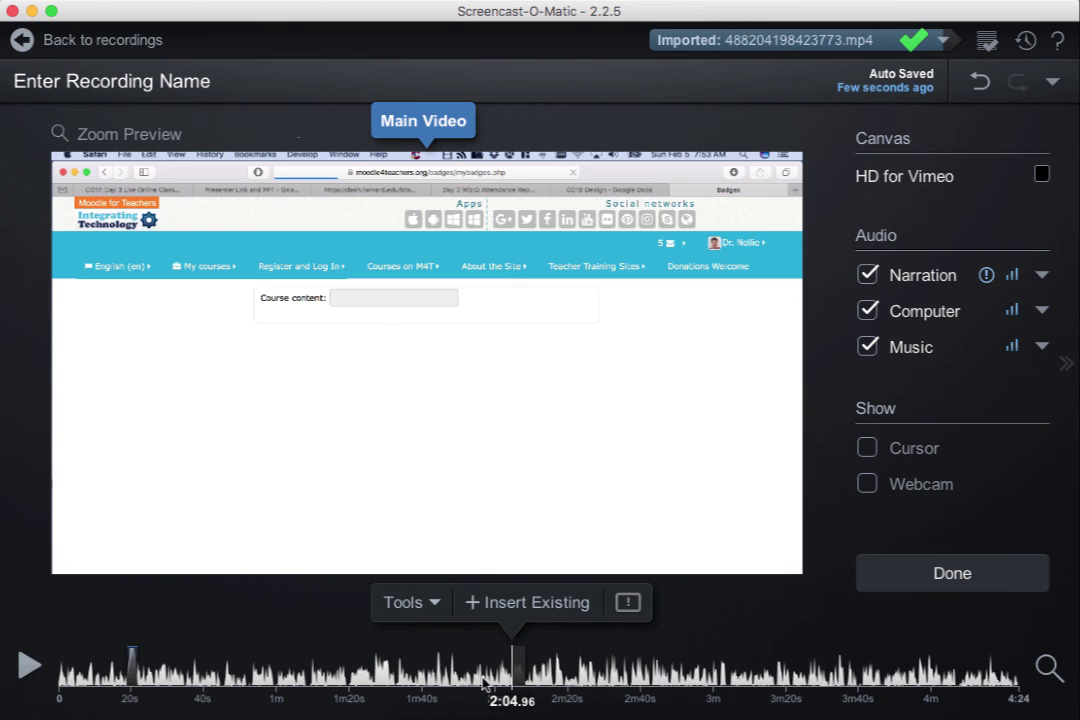
Step: Remove the webcam clip inserted at 0:18.72 and move the playhead to 1:08.28
{"action": "left_click", "coordinate": [128, 686]}
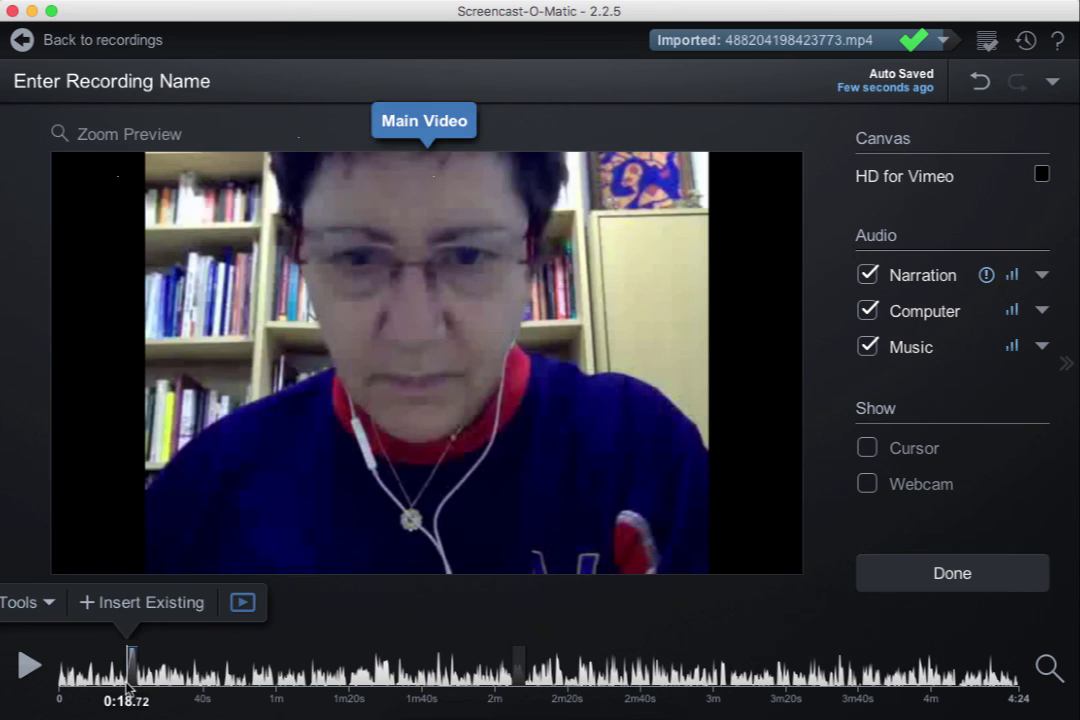
{"action": "mouse_move", "coordinate": [241, 606]}
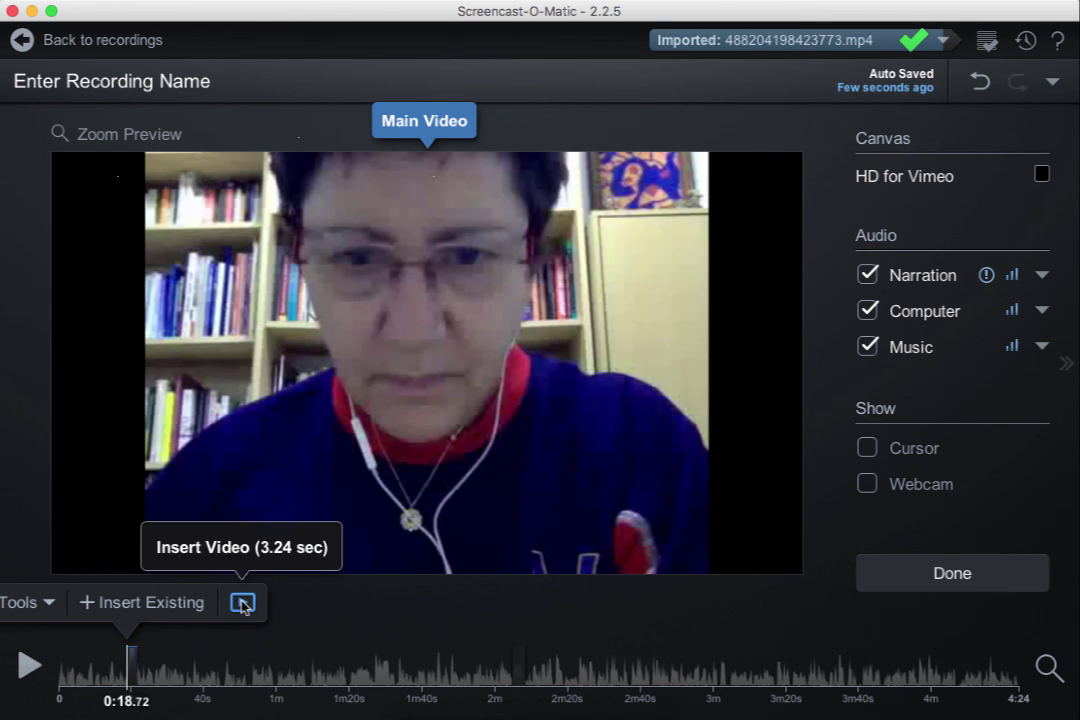
{"action": "left_click", "coordinate": [256, 546]}
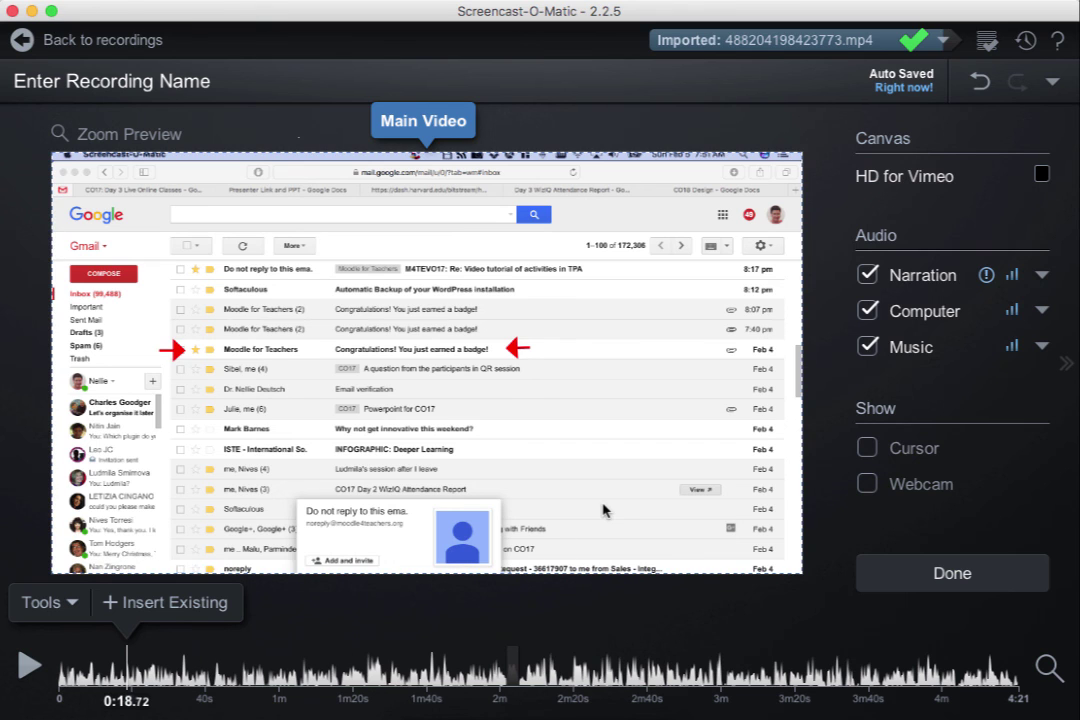
{"action": "left_click", "coordinate": [308, 676]}
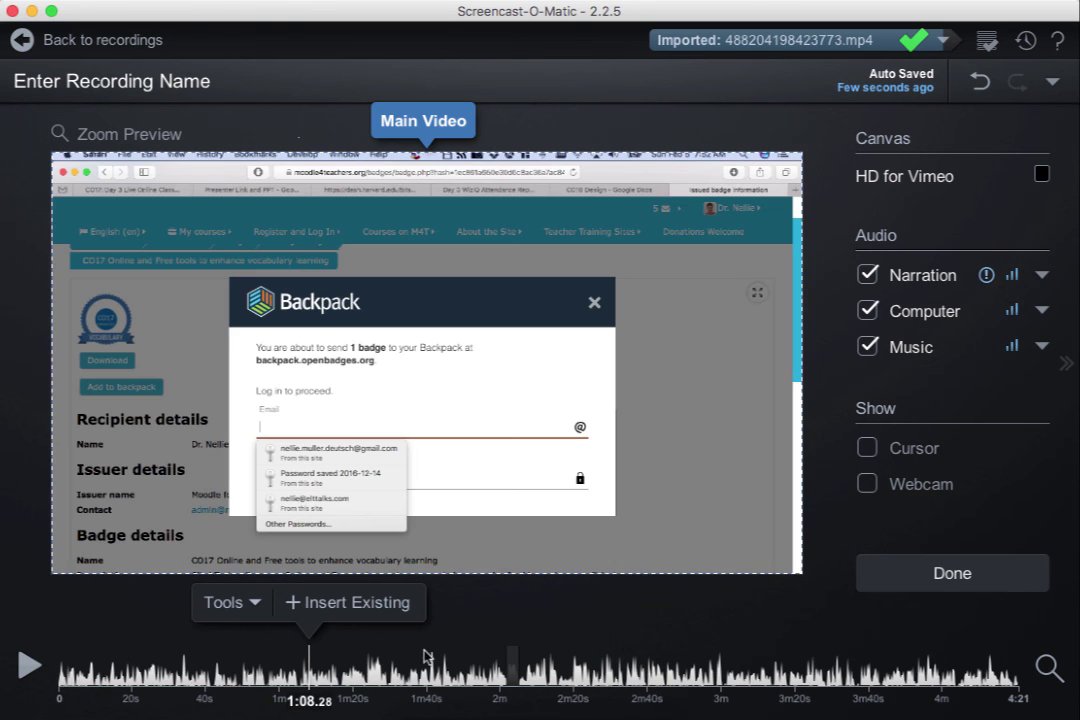